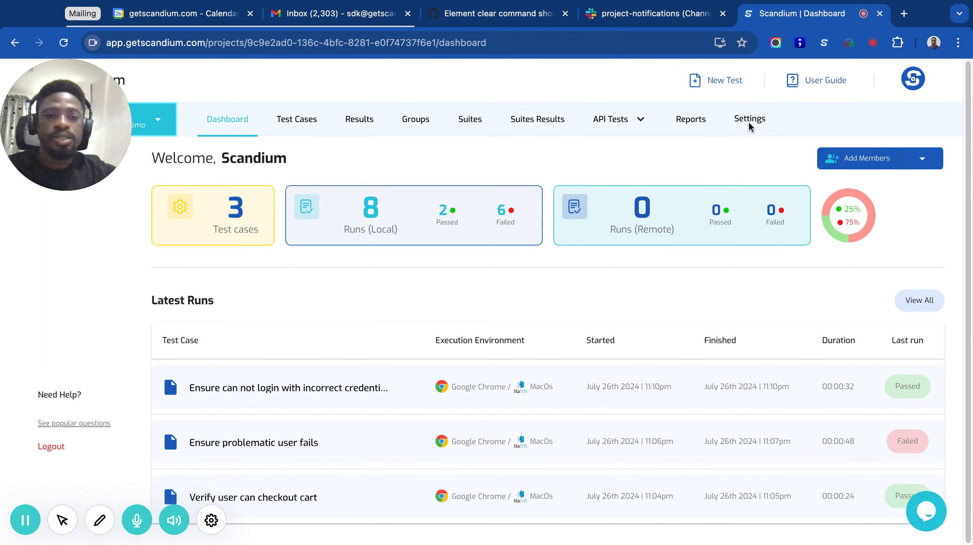
# Step: Open the project's notification settings
pyautogui.click(749, 121)
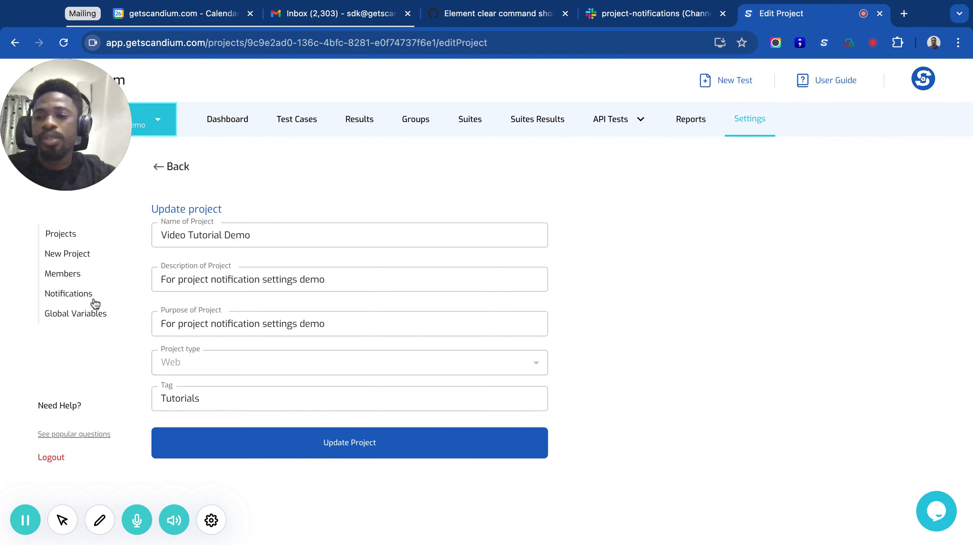
pyautogui.click(72, 294)
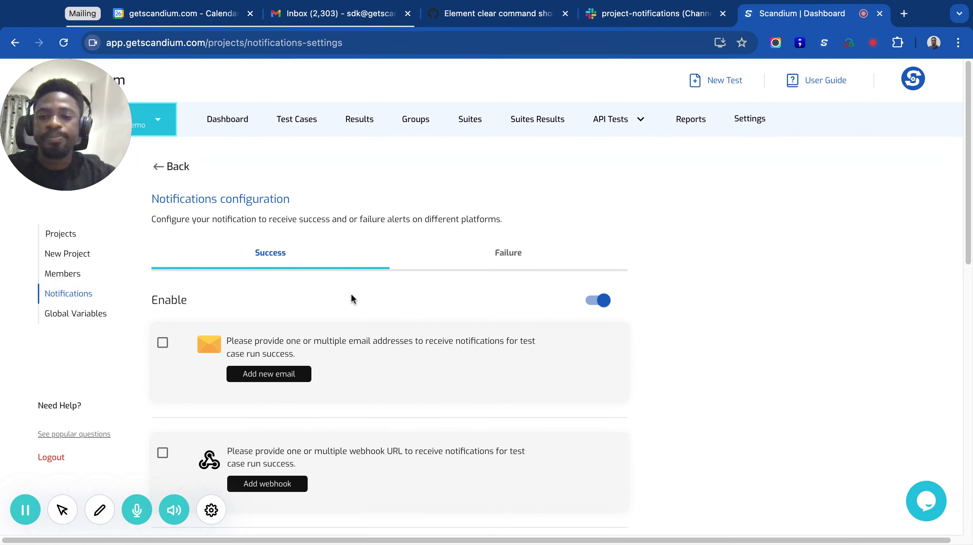
# Step: Examine the notification channels and integrations offered for successful test case runs
pyautogui.scroll(-1, 395, 295)
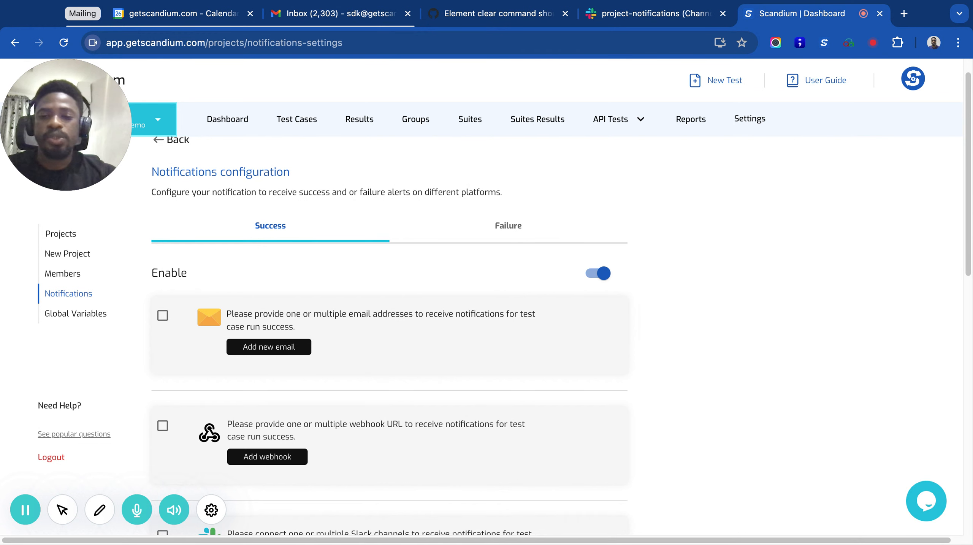
pyautogui.scroll(-3, 354, 343)
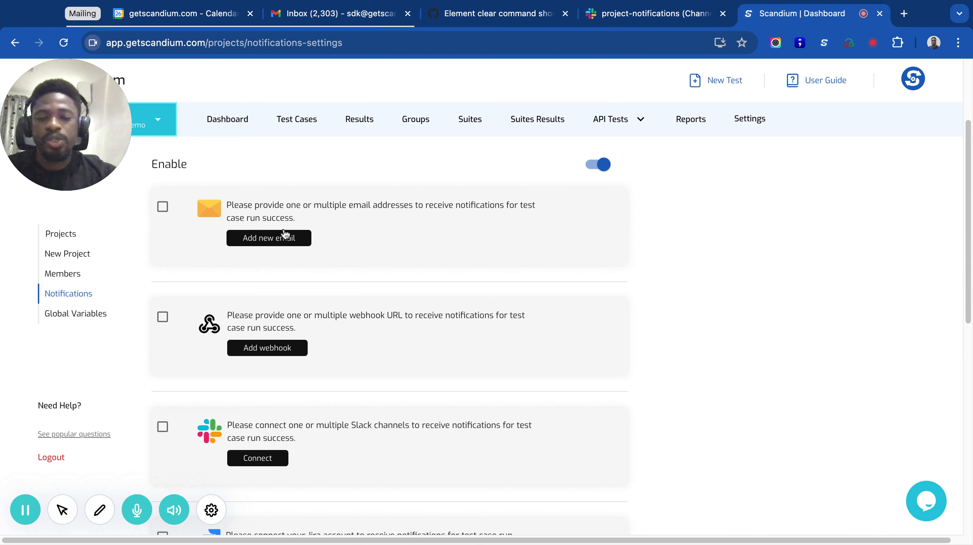
pyautogui.scroll(-4, 275, 344)
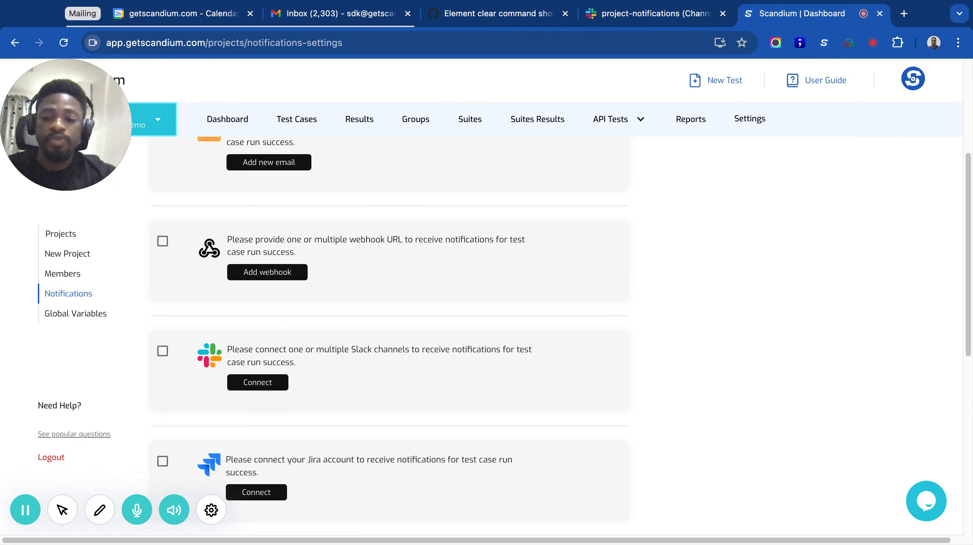
pyautogui.scroll(-7, 330, 328)
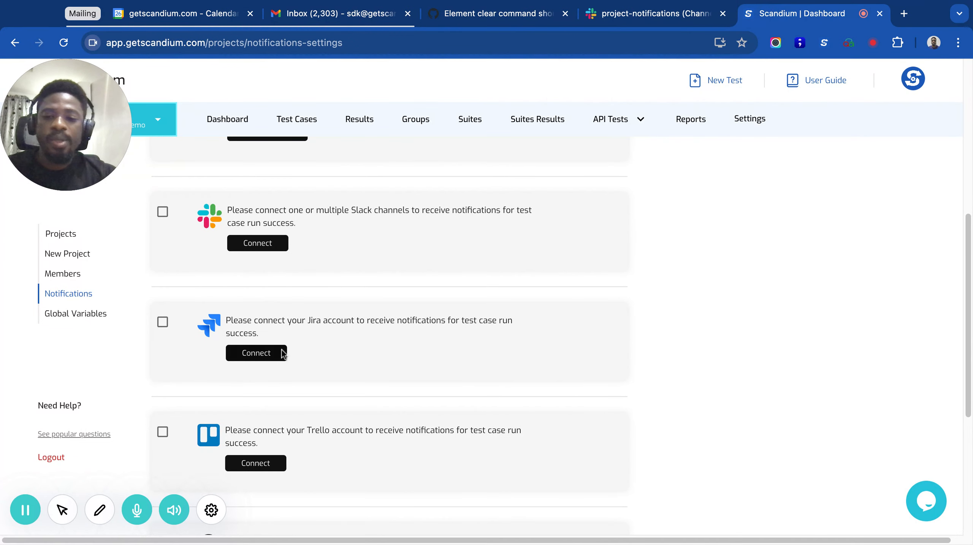
pyautogui.scroll(-4, 283, 353)
pyautogui.scroll(-6, 293, 374)
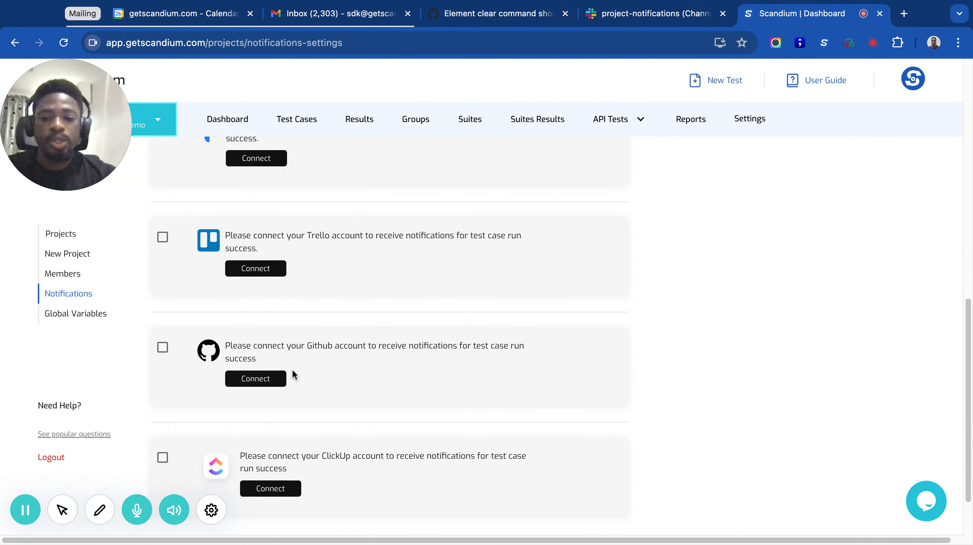
pyautogui.scroll(-4, 314, 425)
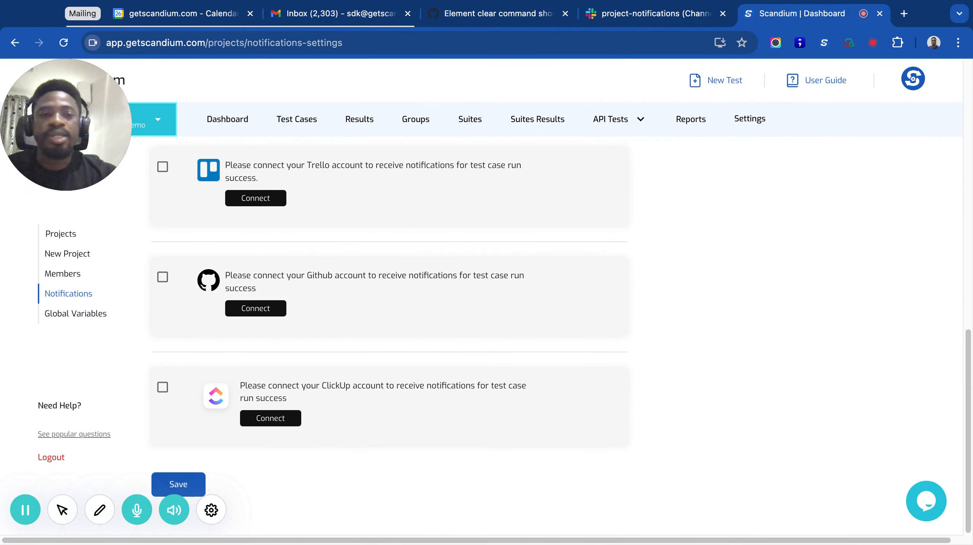
pyautogui.scroll(14, 389, 336)
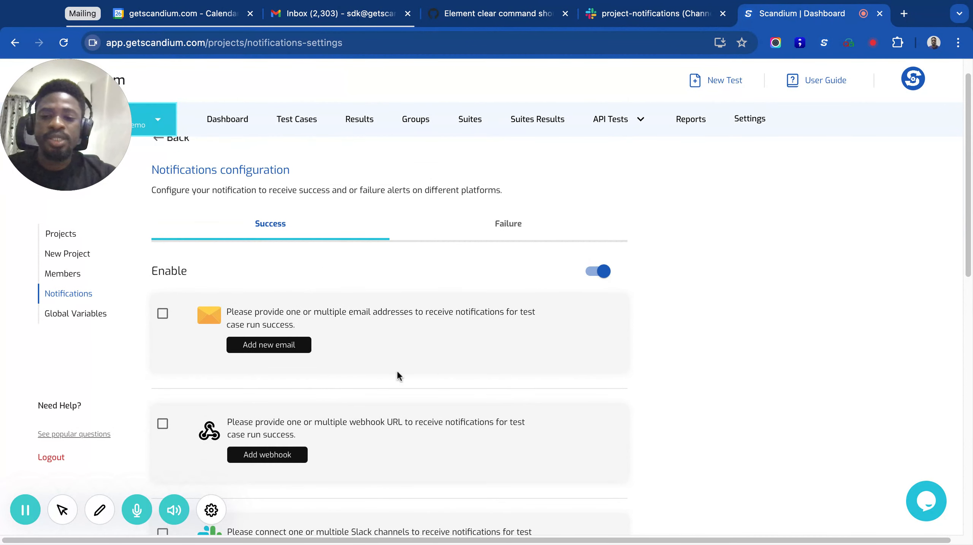
pyautogui.scroll(-3, 396, 374)
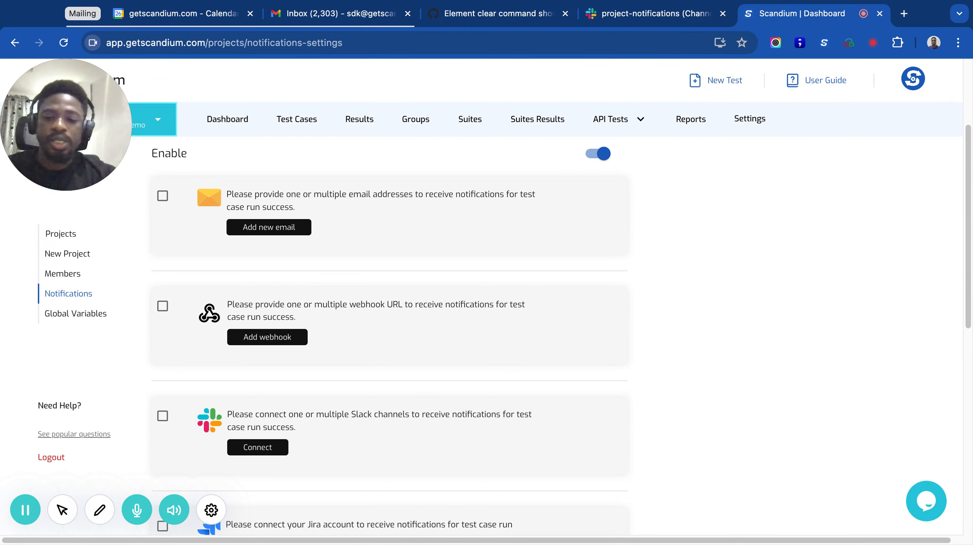
pyautogui.scroll(3, 324, 304)
# Step: Start connecting Slack for test success notifications and choose the Team Demo workspace
pyautogui.scroll(-5, 323, 304)
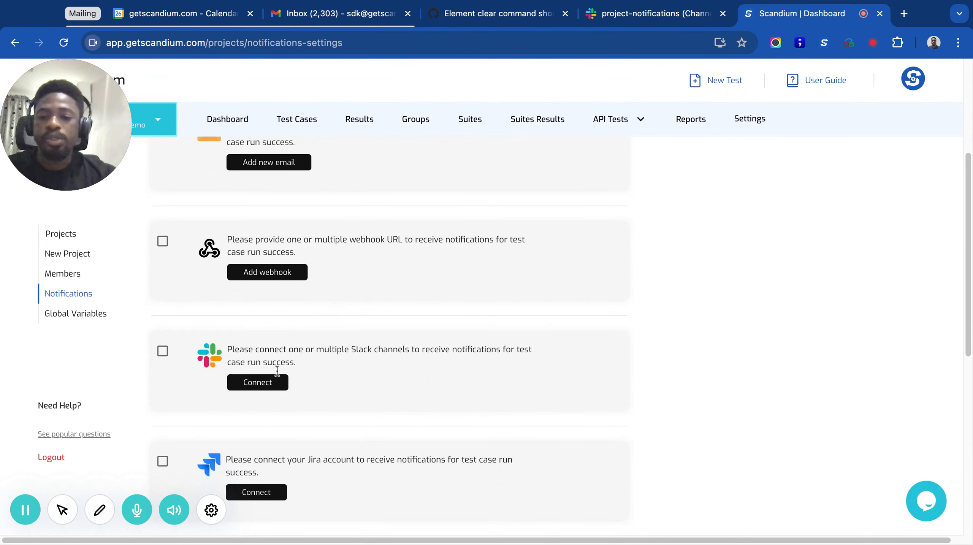
pyautogui.click(253, 385)
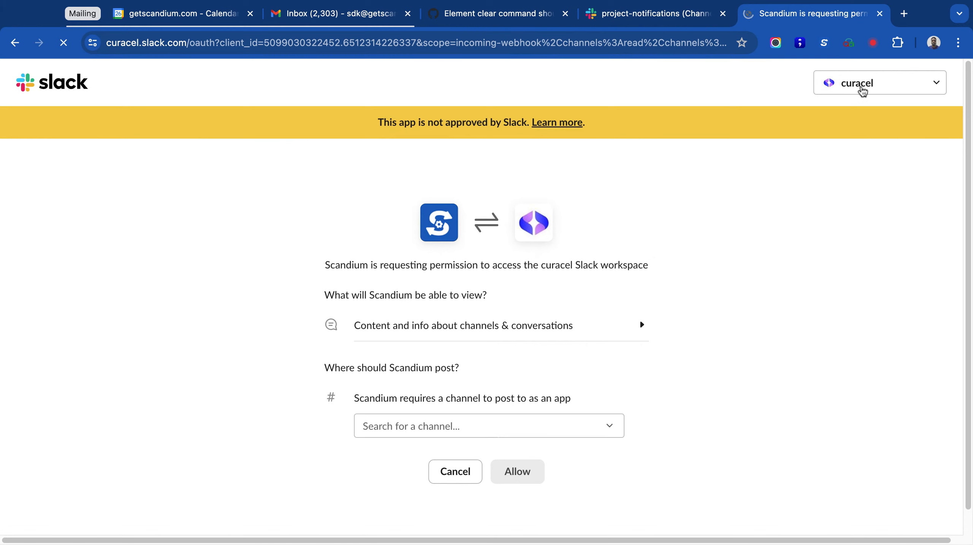
pyautogui.click(861, 91)
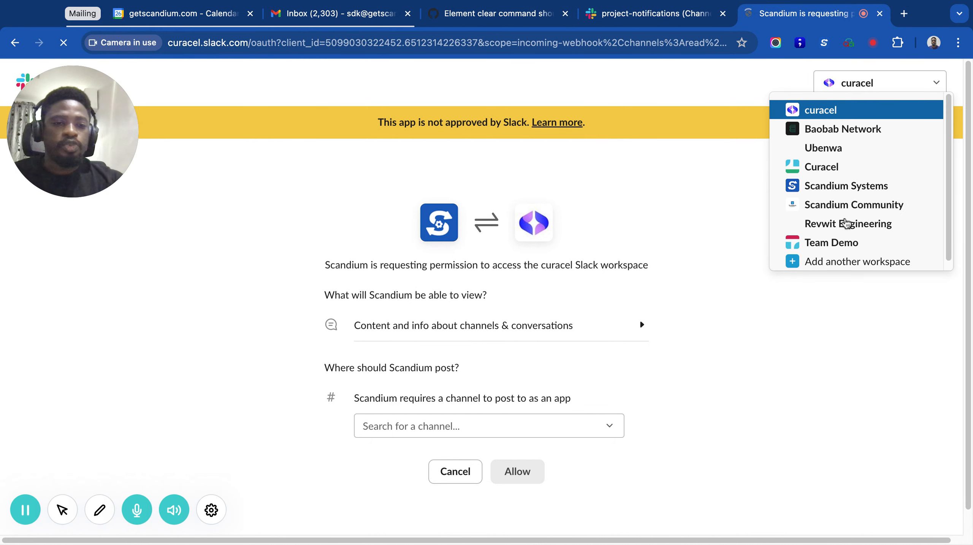
pyautogui.click(840, 243)
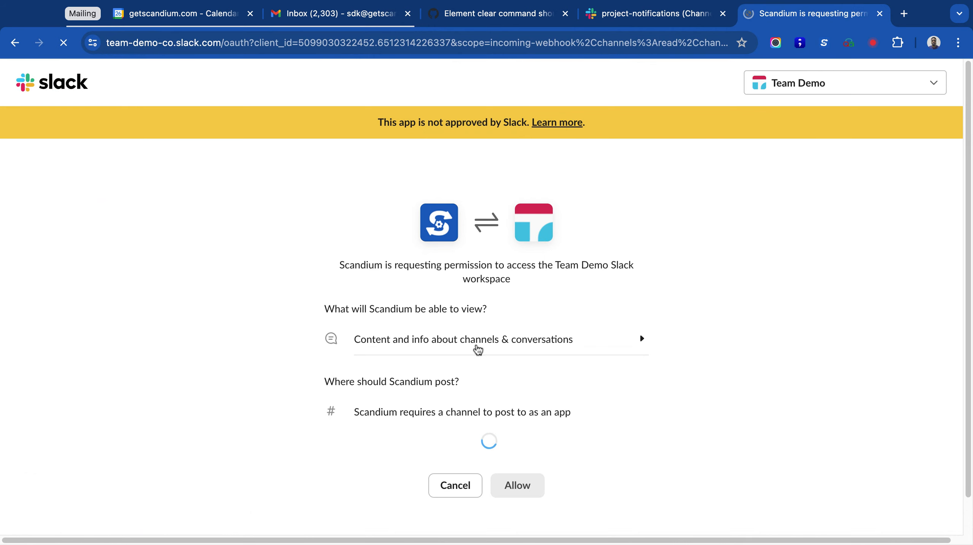
# Step: Set project-notifications as the channel for success alerts, allow Scandium's Slack access, and check the connected channel
pyautogui.scroll(-1, 570, 318)
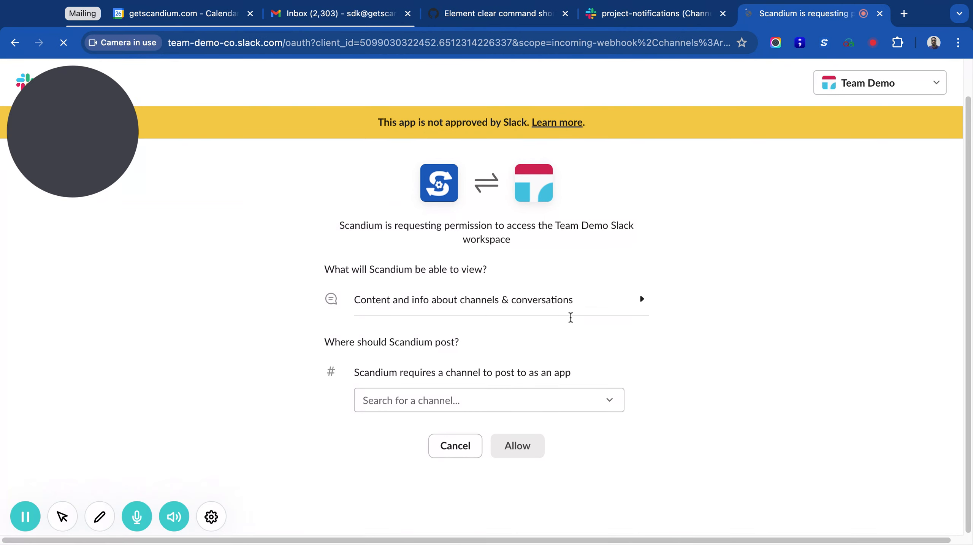
pyautogui.click(402, 398)
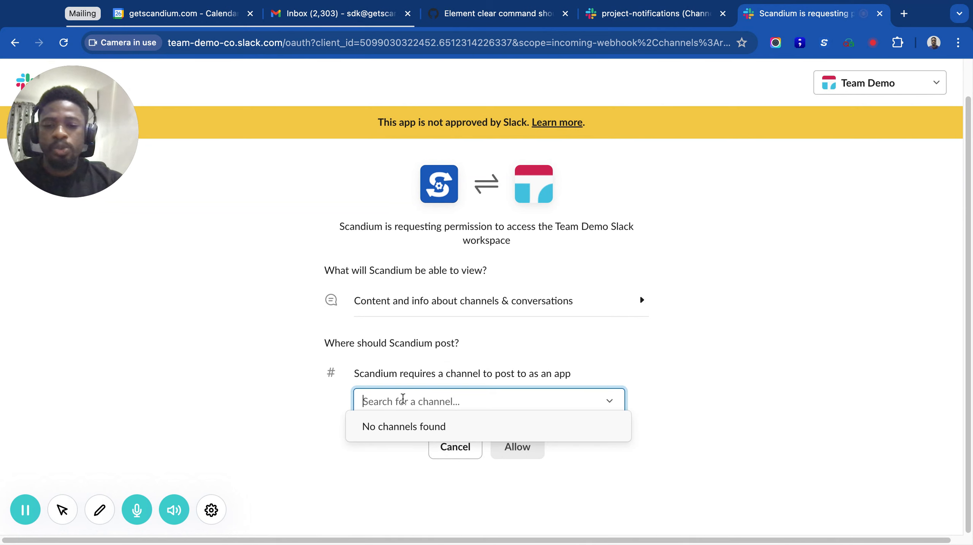
pyautogui.write('te')
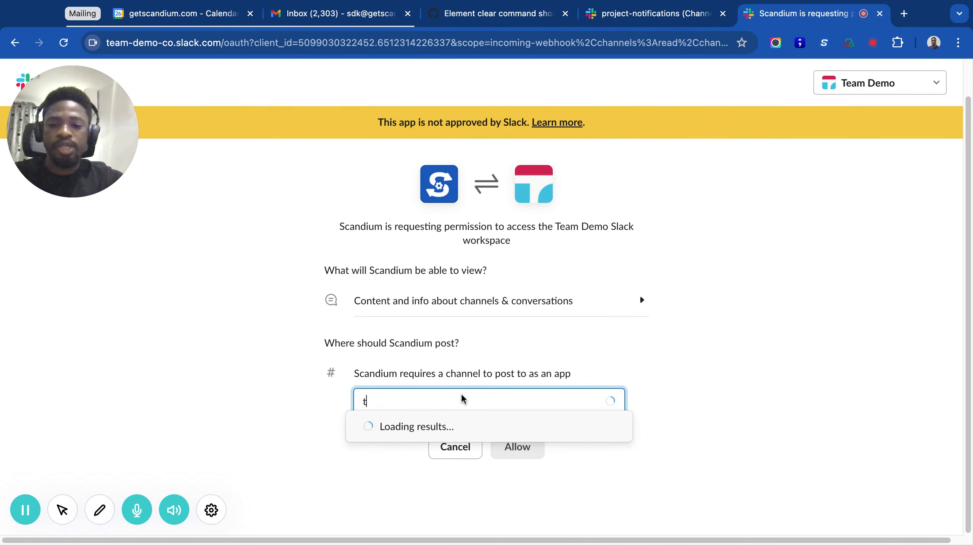
pyautogui.press('BackSpace')
pyautogui.press('BackSpace')
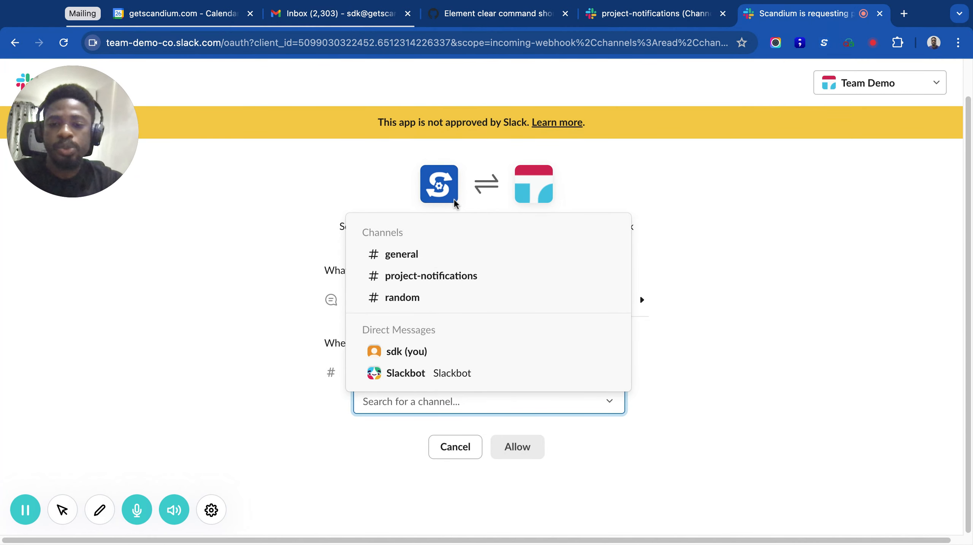
pyautogui.click(425, 278)
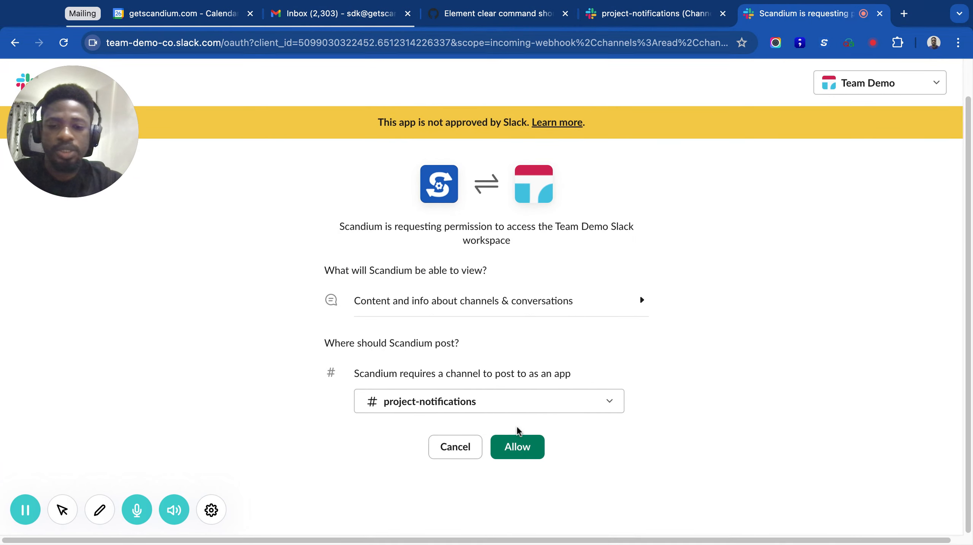
pyautogui.click(518, 451)
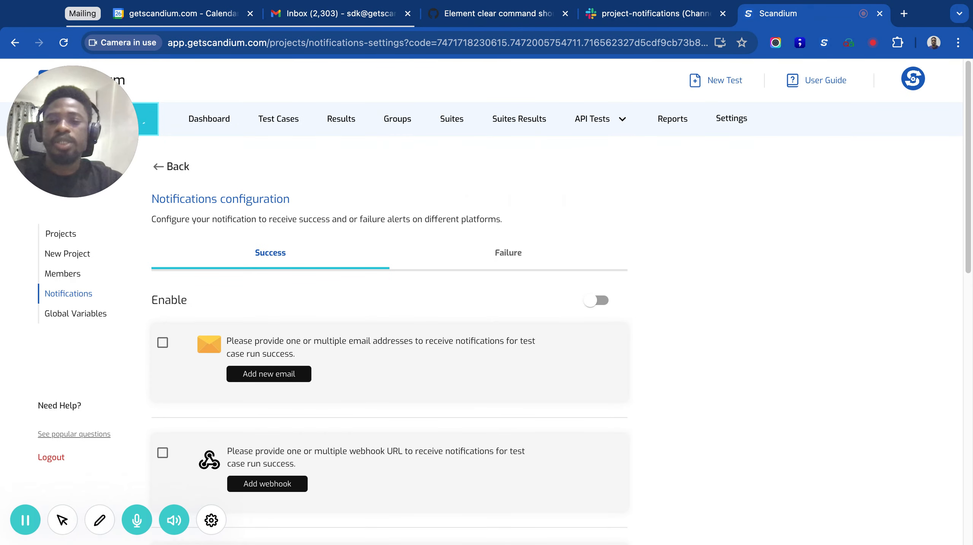
pyautogui.scroll(-7, 388, 383)
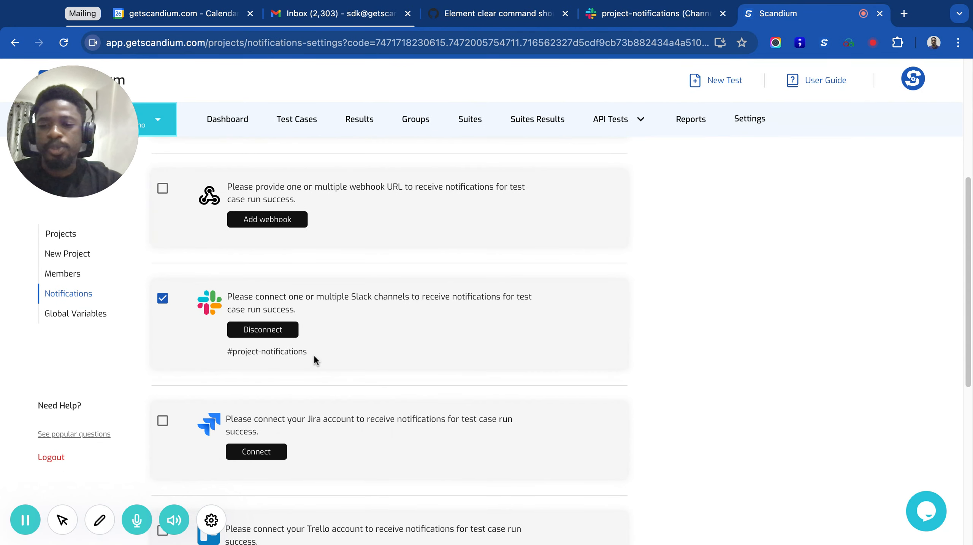
pyautogui.tripleClick(313, 353)
# Step: Start connecting Slack for test failure notifications and choose the Team Demo workspace
pyautogui.scroll(7, 354, 304)
pyautogui.click(501, 246)
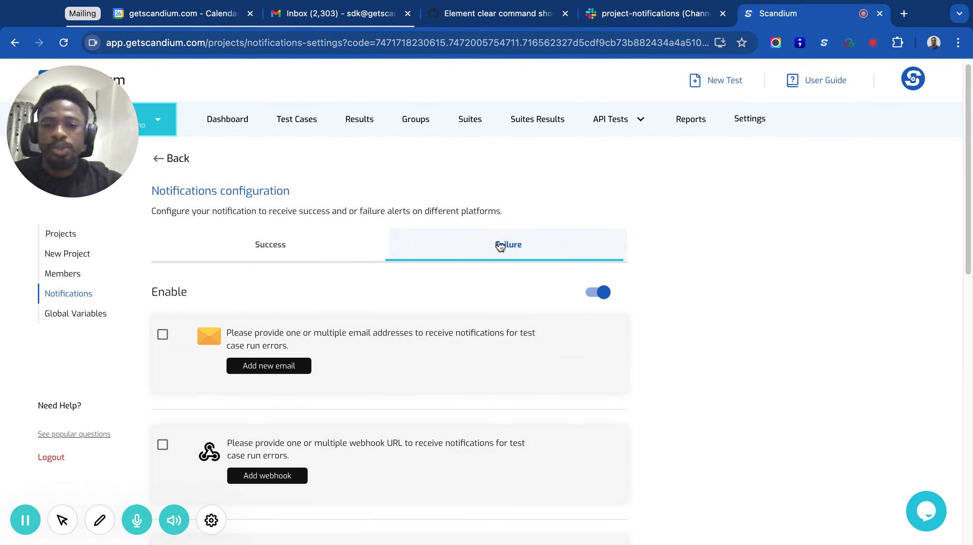
pyautogui.scroll(-7, 421, 293)
pyautogui.click(260, 312)
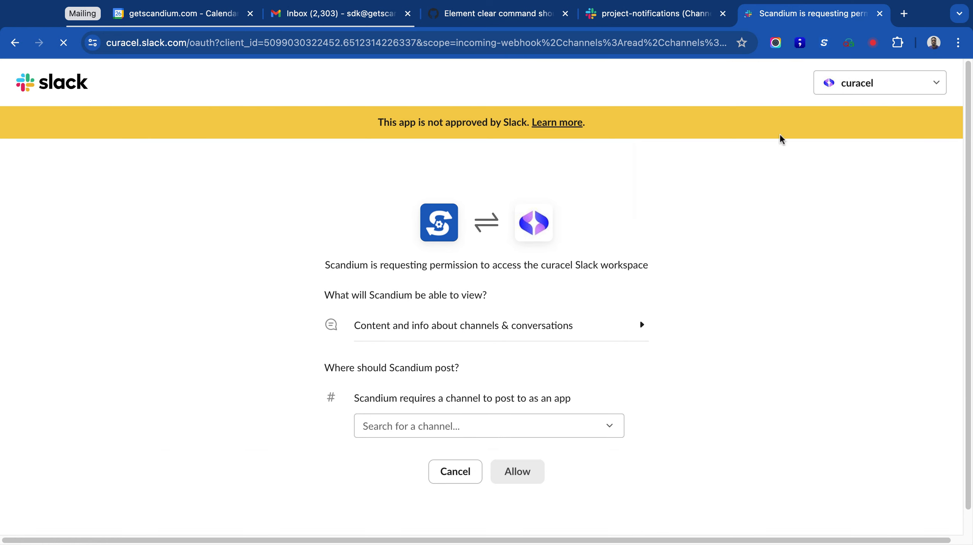
pyautogui.click(868, 84)
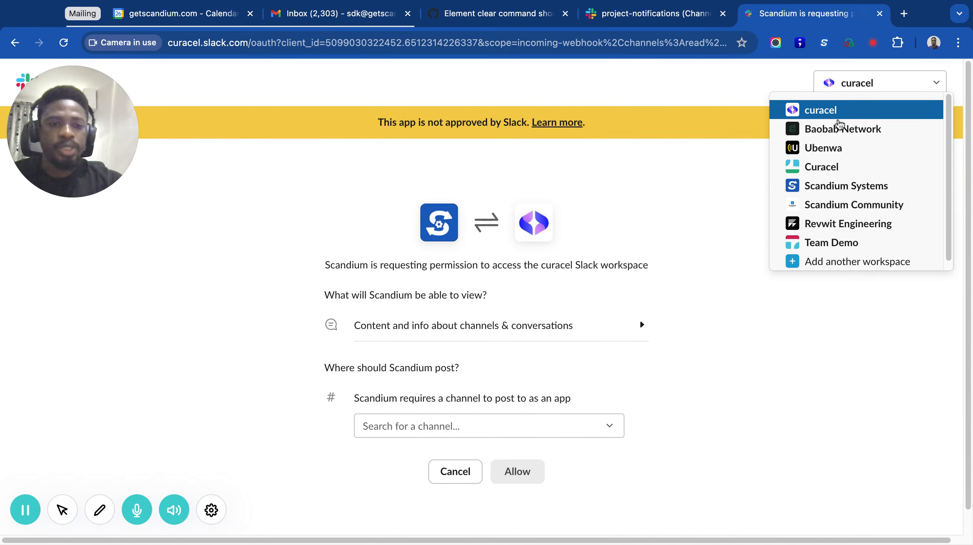
pyautogui.scroll(-1, 836, 238)
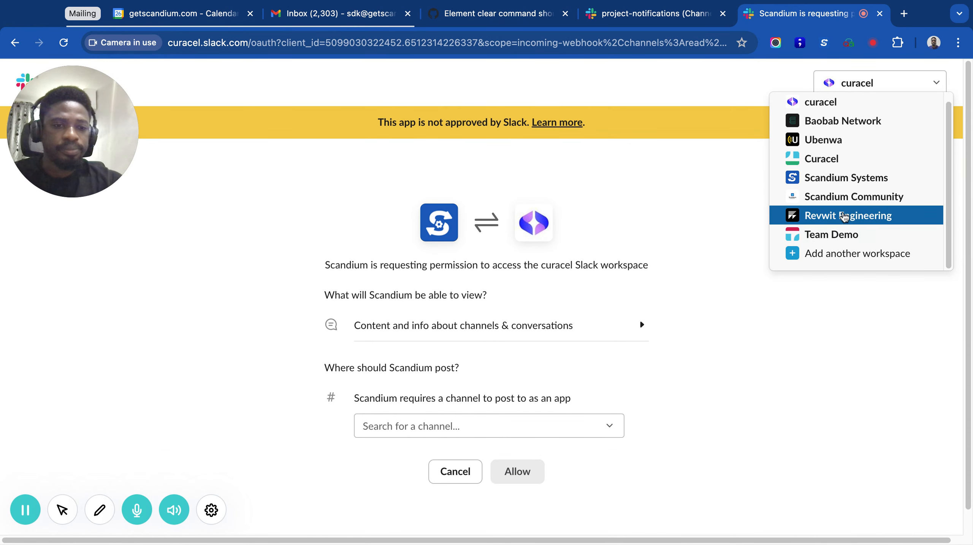
pyautogui.click(836, 235)
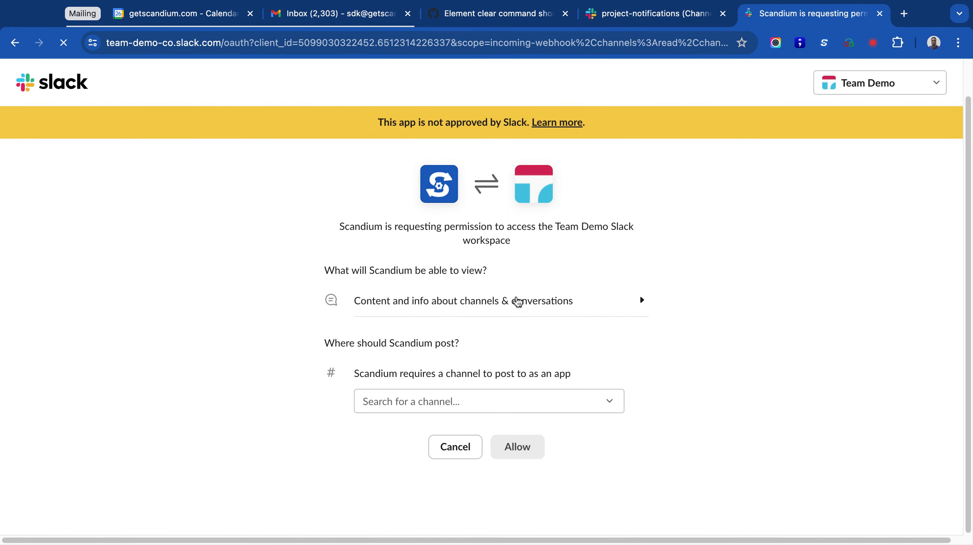
# Step: Set project-notifications as the channel for failure alerts and allow Scandium's access to Slack
pyautogui.click(465, 393)
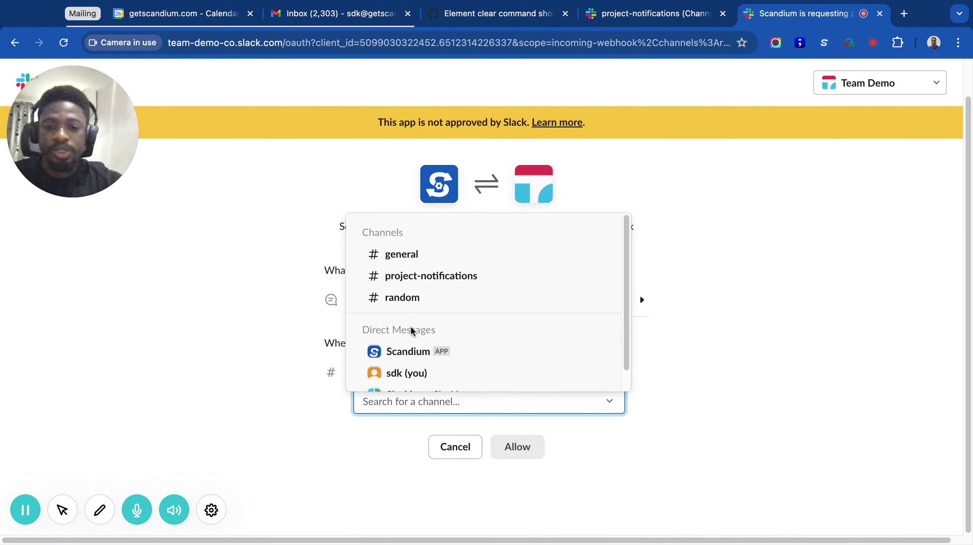
pyautogui.scroll(-1, 412, 331)
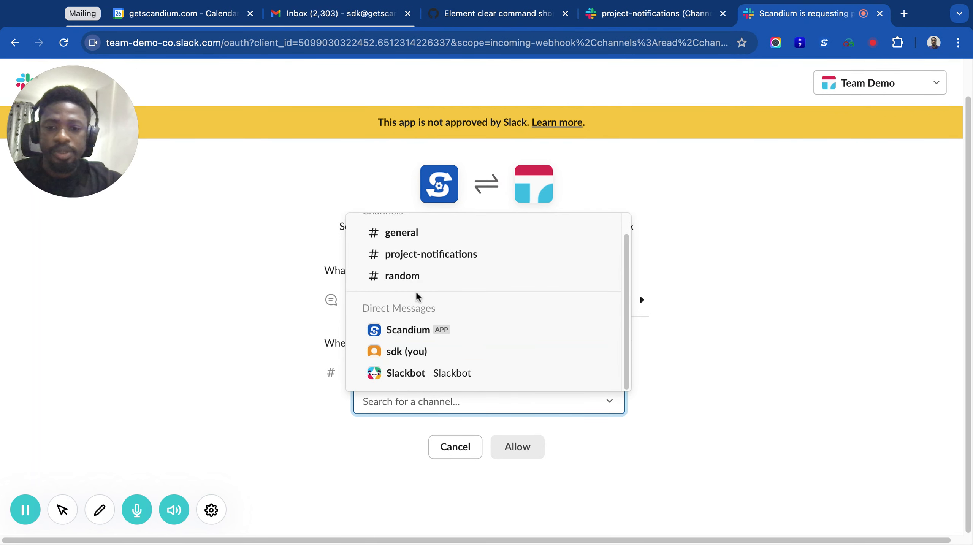
pyautogui.scroll(1, 412, 303)
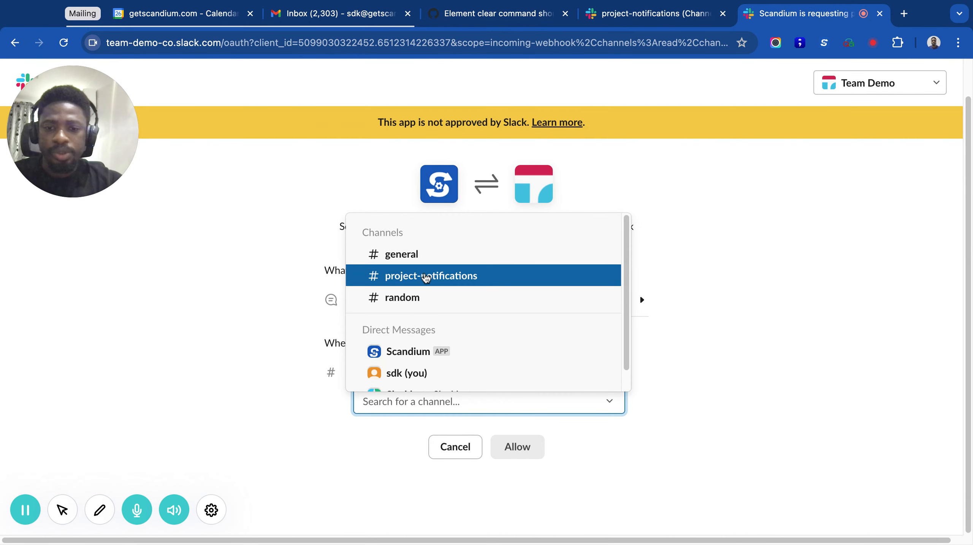
pyautogui.click(426, 278)
pyautogui.click(519, 449)
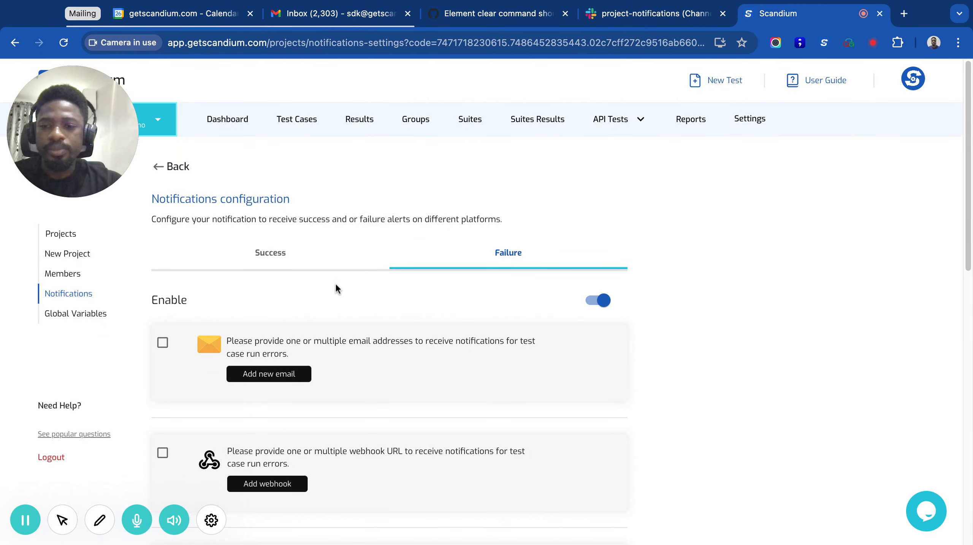
# Step: Save the failure notification settings with the Slack connection
pyautogui.scroll(-15, 336, 287)
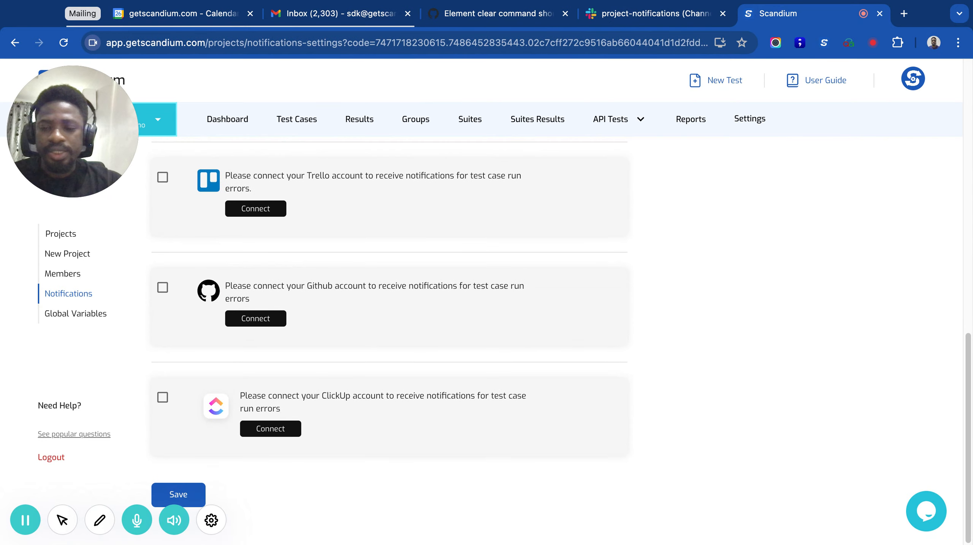
pyautogui.click(181, 492)
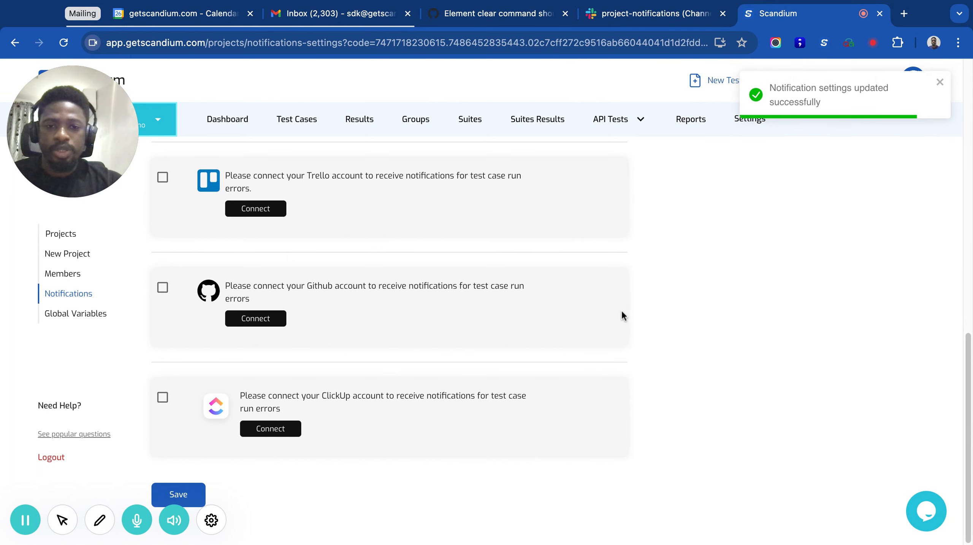
pyautogui.scroll(10, 521, 201)
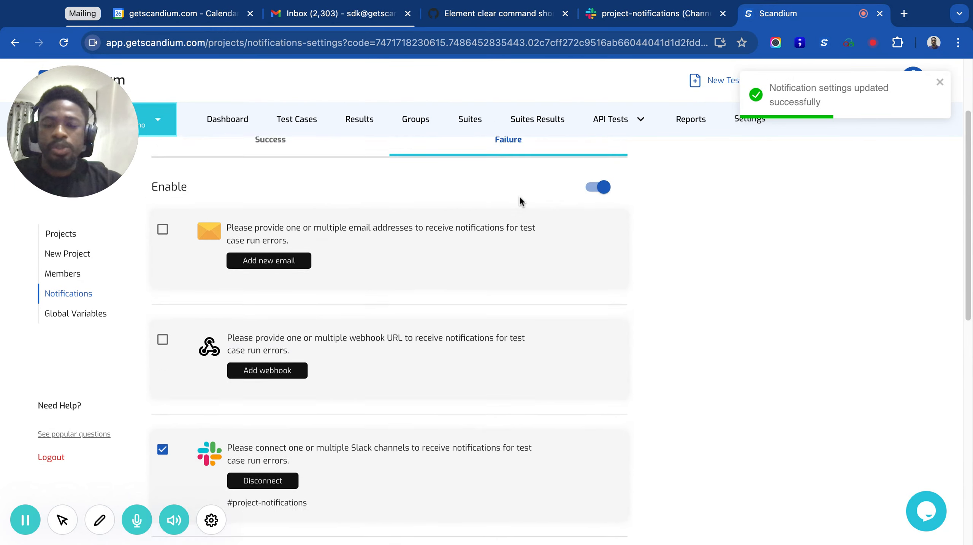
# Step: Start a new test suite named "Demo test suite" with the description "for demo video"
pyautogui.click(470, 122)
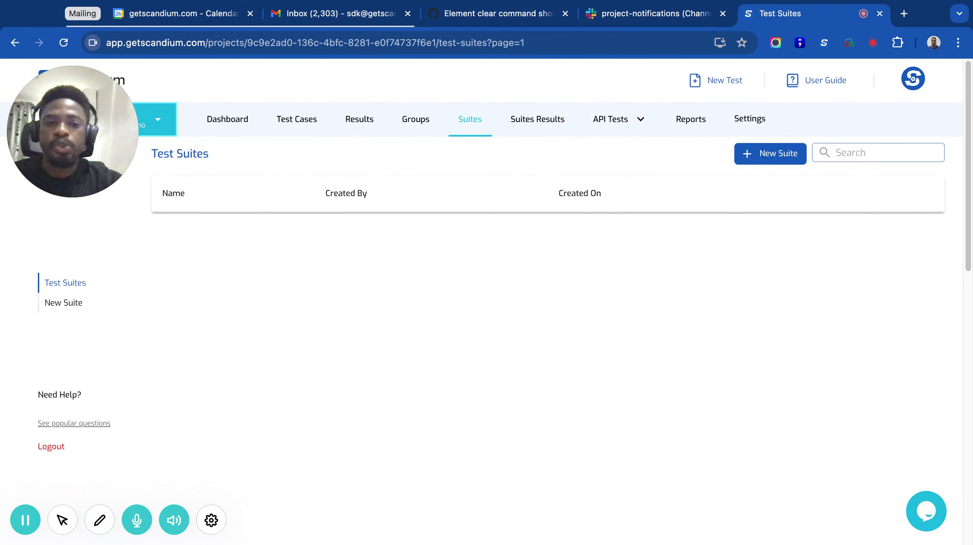
pyautogui.click(769, 155)
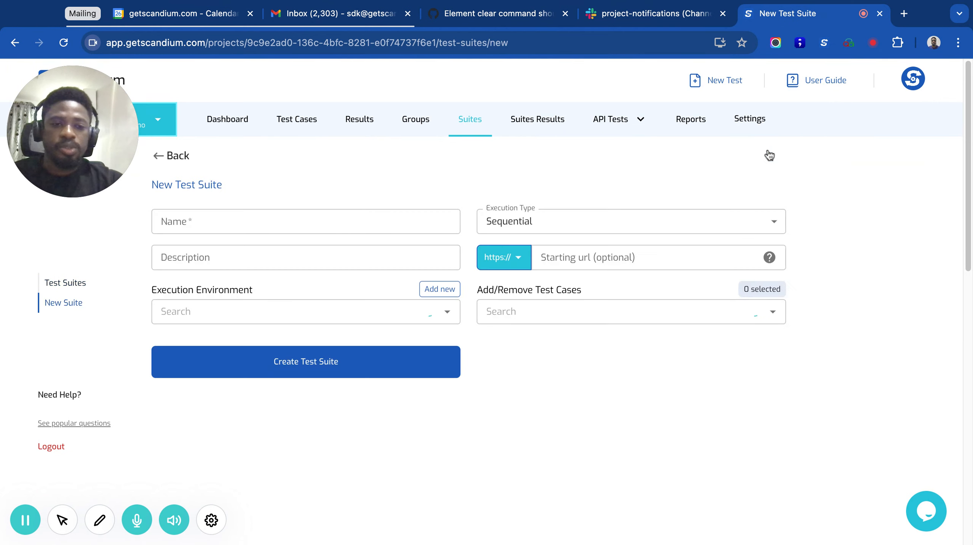
pyautogui.click(205, 213)
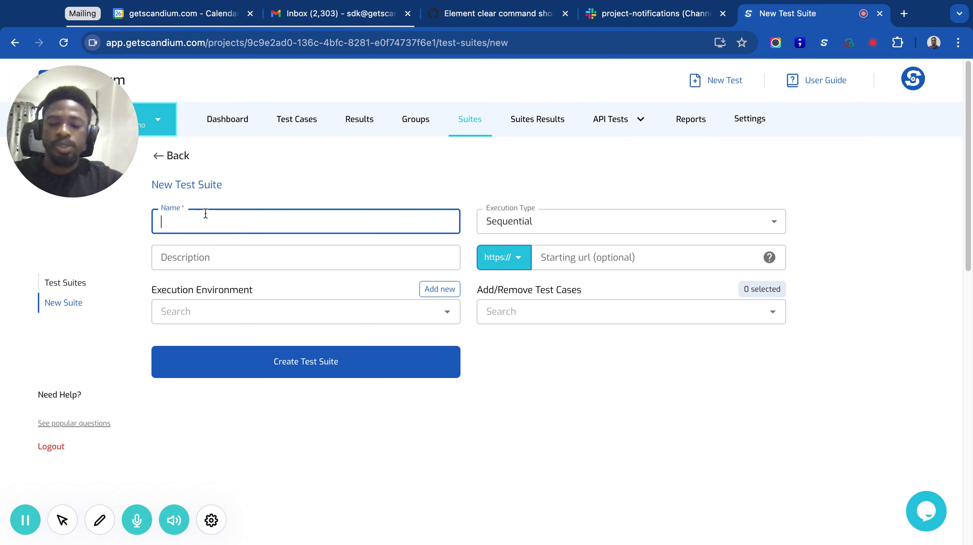
pyautogui.write('Demo s')
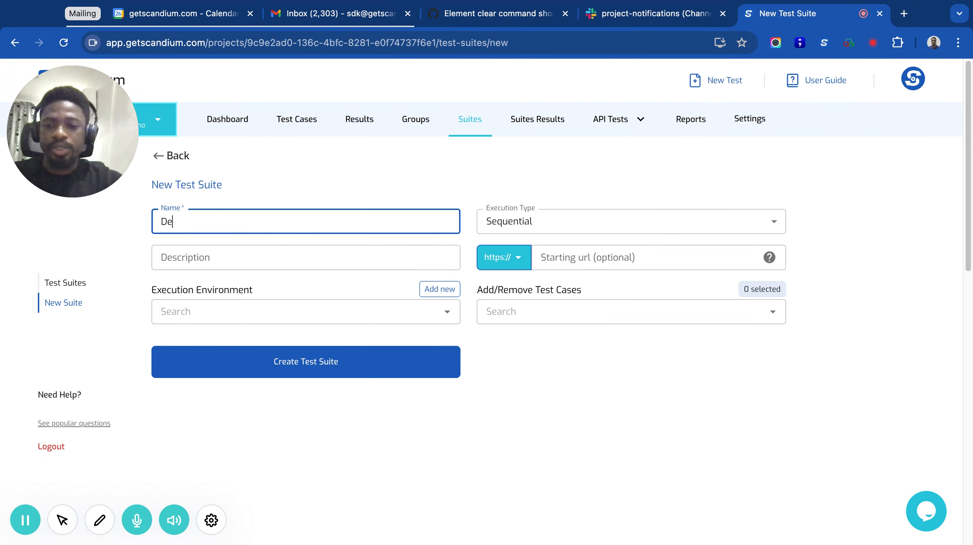
pyautogui.press('BackSpace')
pyautogui.write('test suite')
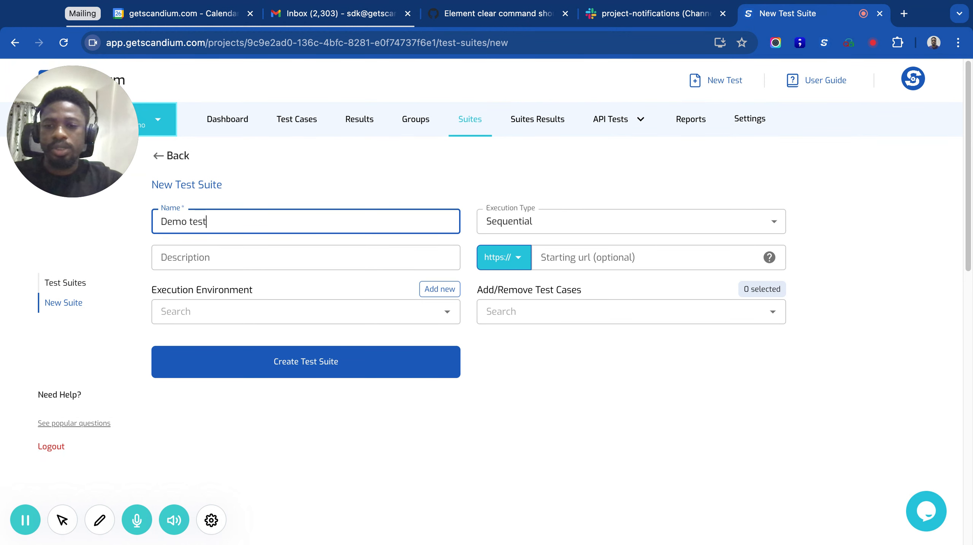
pyautogui.click(179, 252)
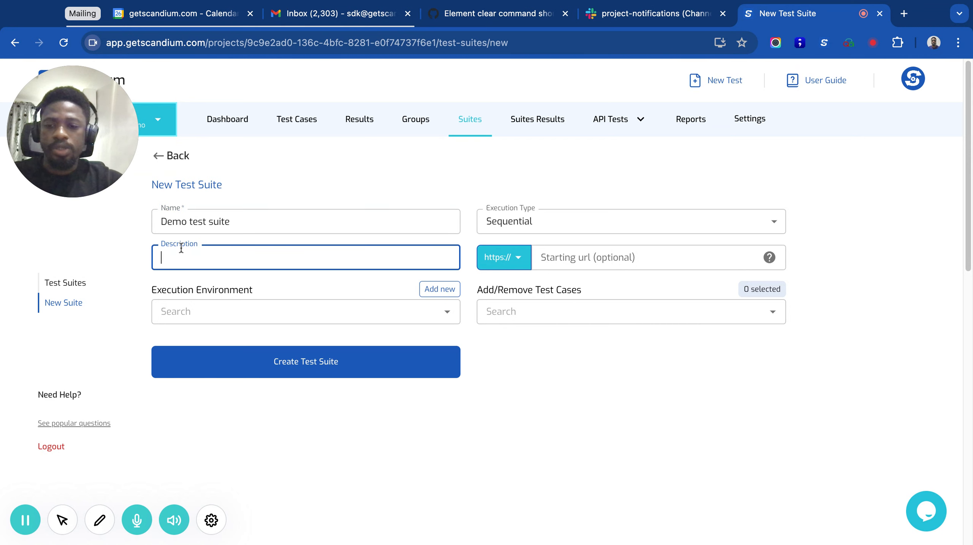
pyautogui.write('for demo')
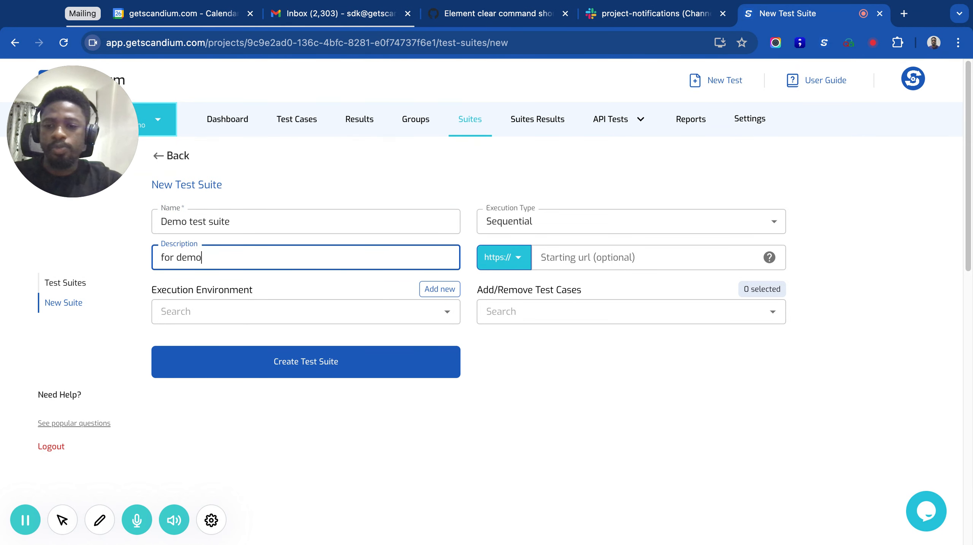
pyautogui.write(' video')
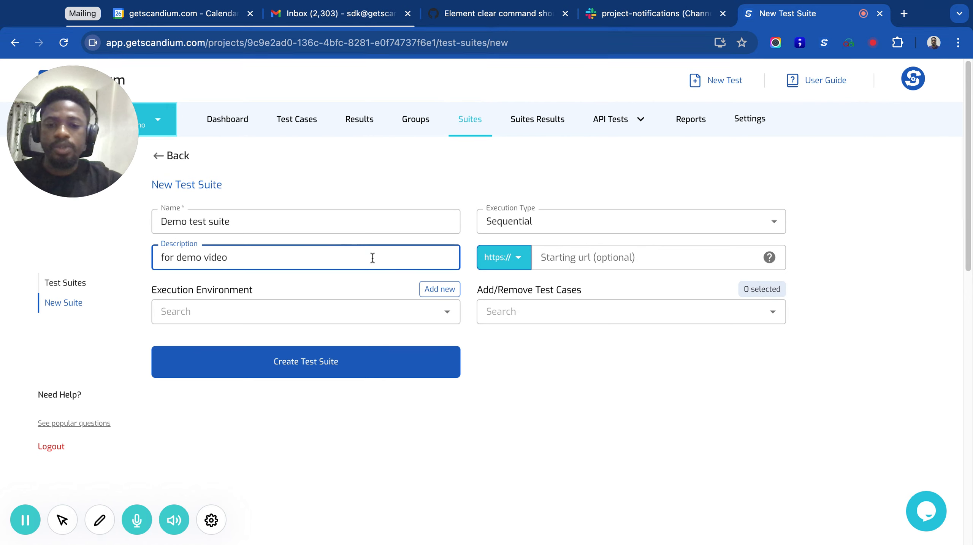
# Step: Start adding an execution environment for the suite and name it "Linux chrome environment"
pyautogui.click(435, 292)
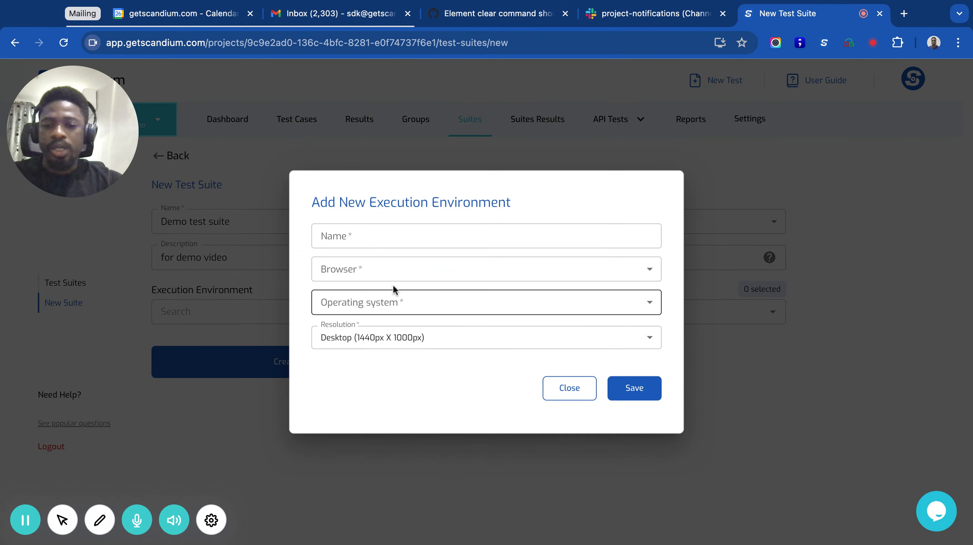
pyautogui.click(394, 238)
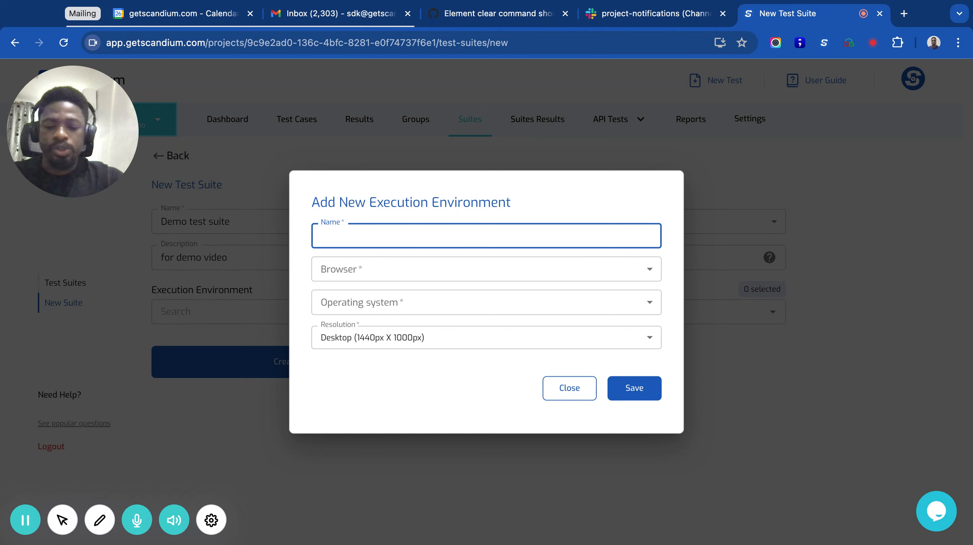
pyautogui.write('Linux chrom')
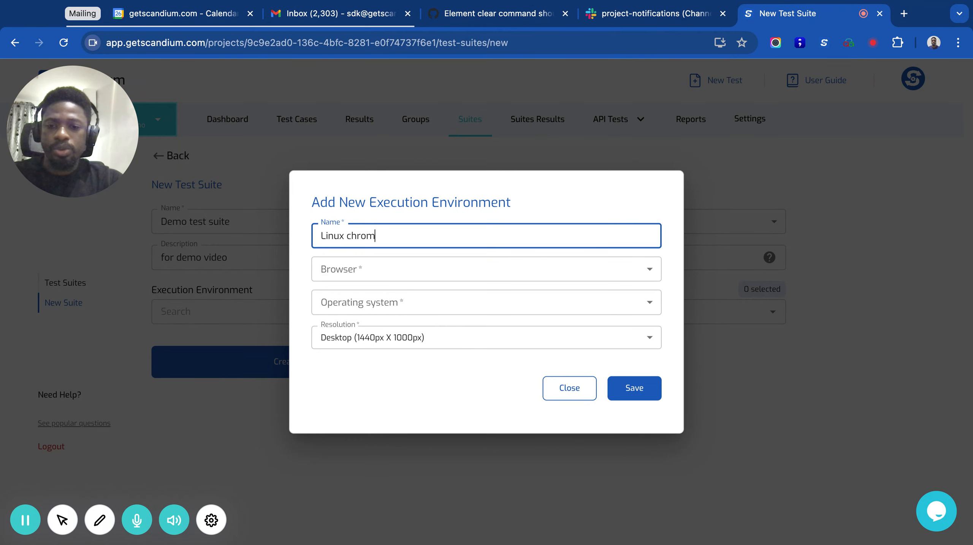
pyautogui.write('ee nvironment')
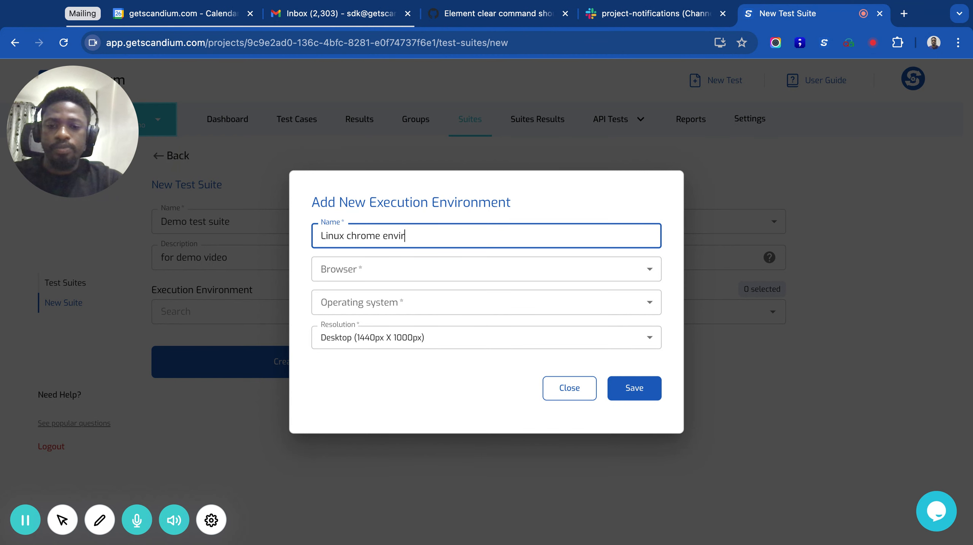
# Step: Set the environment to Chrome on Linux at Desktop (1440px X 1000px) resolution and save it
pyautogui.click(414, 266)
pyautogui.click(354, 298)
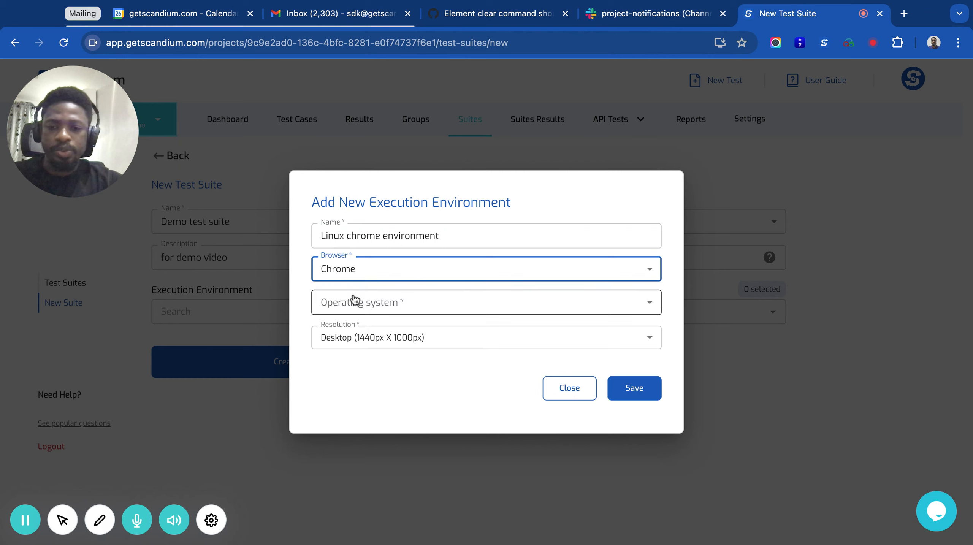
pyautogui.click(430, 303)
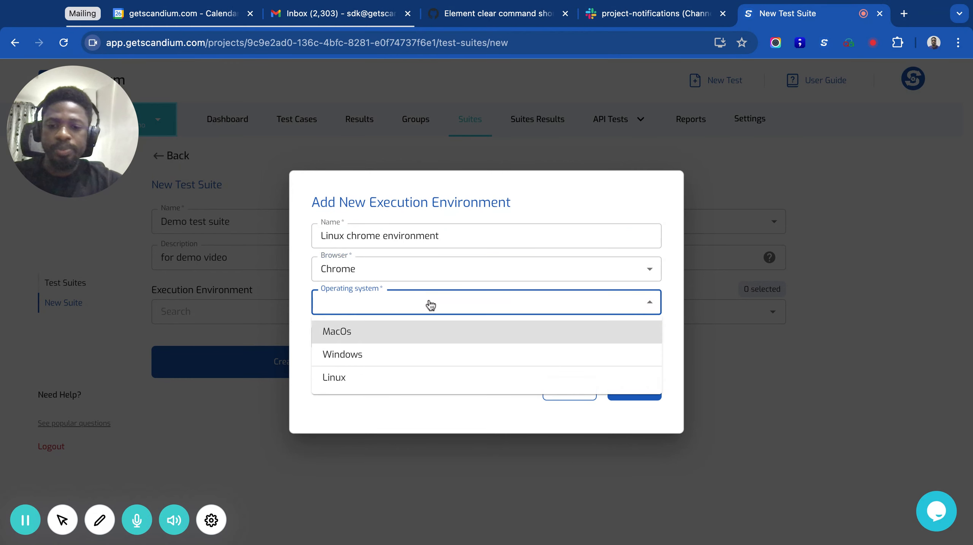
pyautogui.click(341, 376)
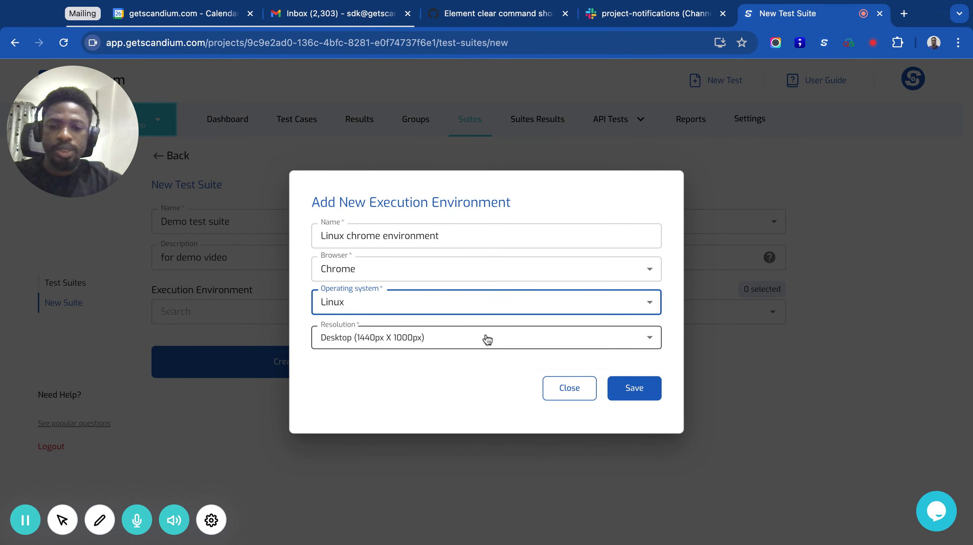
pyautogui.click(396, 346)
pyautogui.click(421, 342)
pyautogui.click(637, 388)
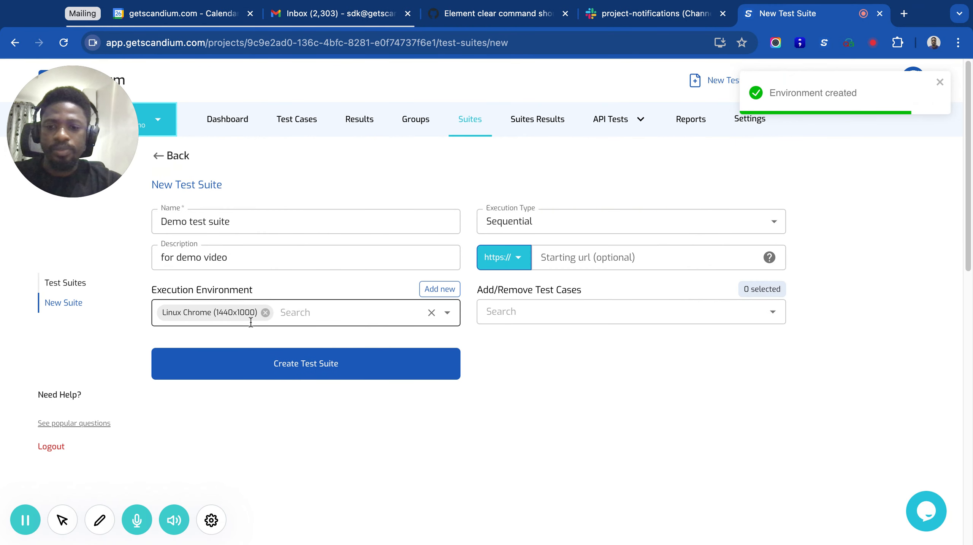
# Step: Set the suite's execution type to Parallel and add the incorrect credentials, problematic user and checkout cart test cases
pyautogui.click(597, 229)
pyautogui.click(554, 273)
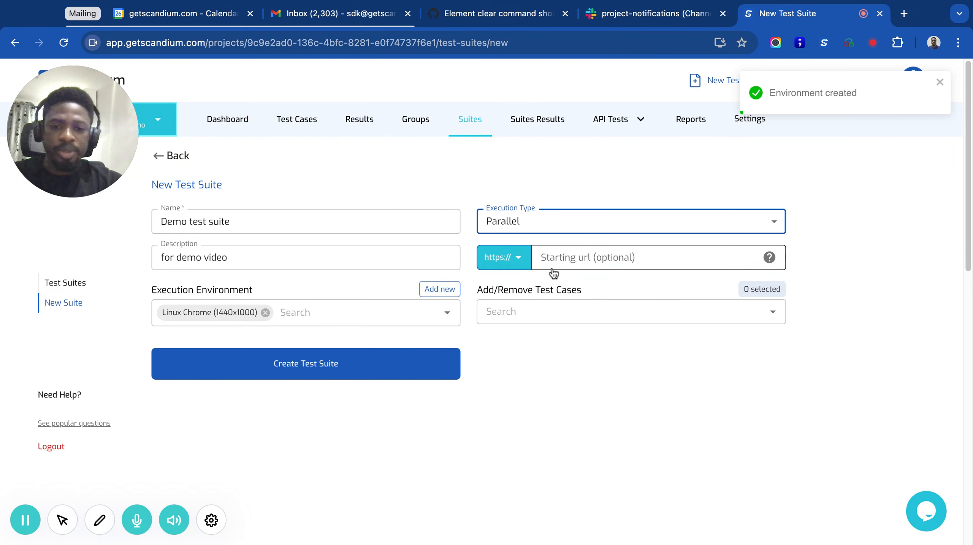
pyautogui.click(553, 309)
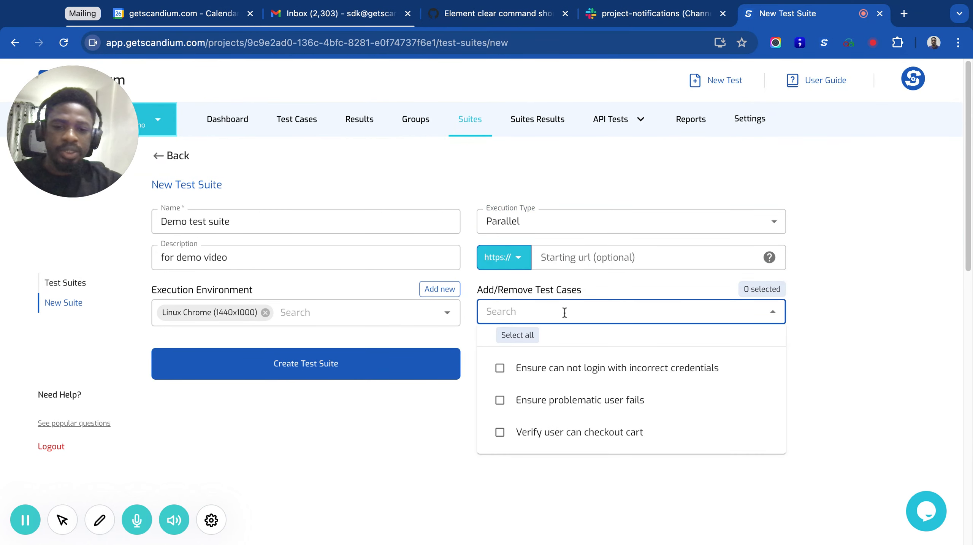
pyautogui.click(500, 368)
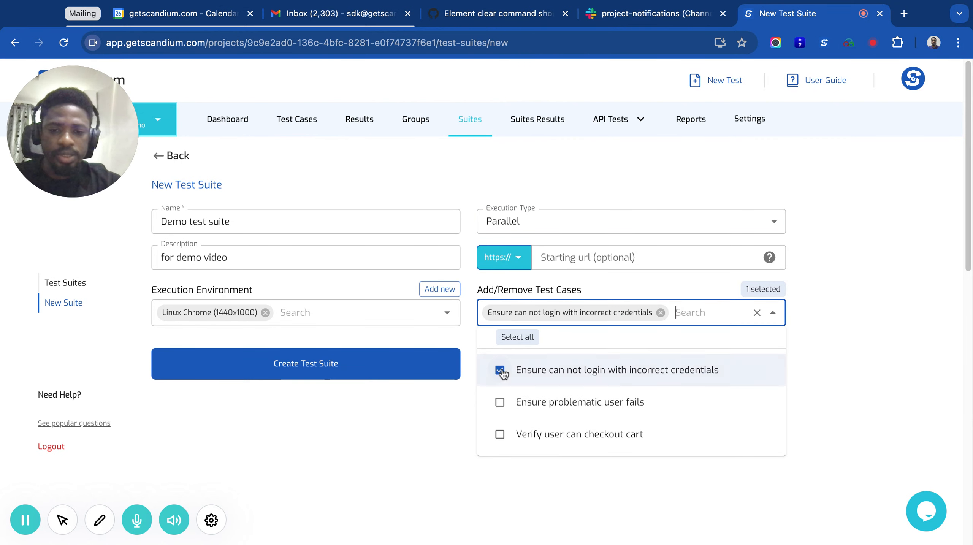
pyautogui.click(500, 401)
pyautogui.click(500, 454)
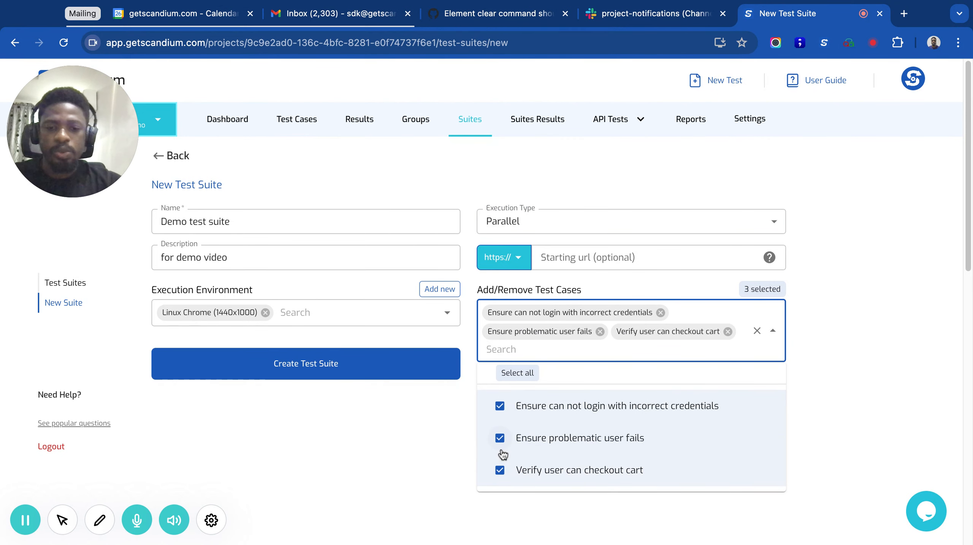
# Step: Create the test suite, and open it to check its schedules and tests
pyautogui.click(386, 410)
pyautogui.click(303, 366)
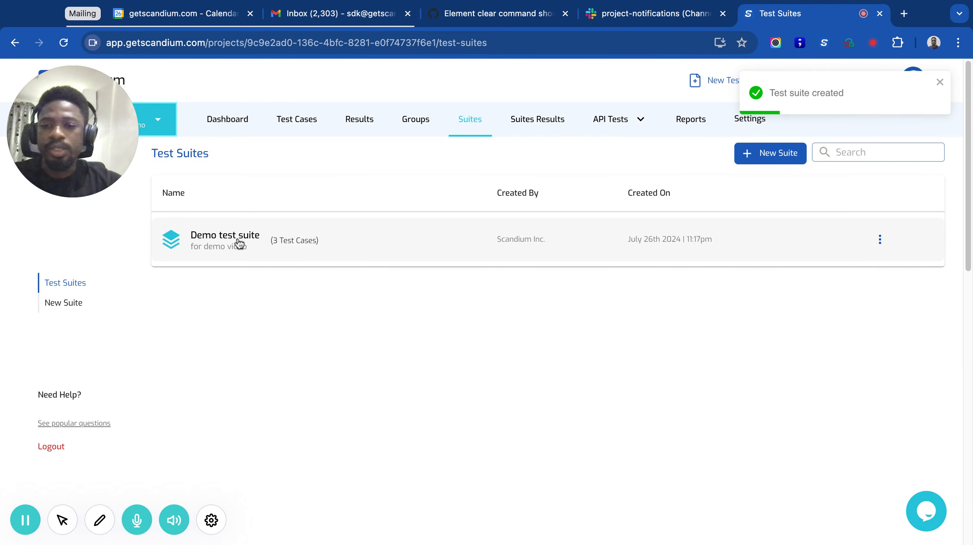
pyautogui.click(223, 240)
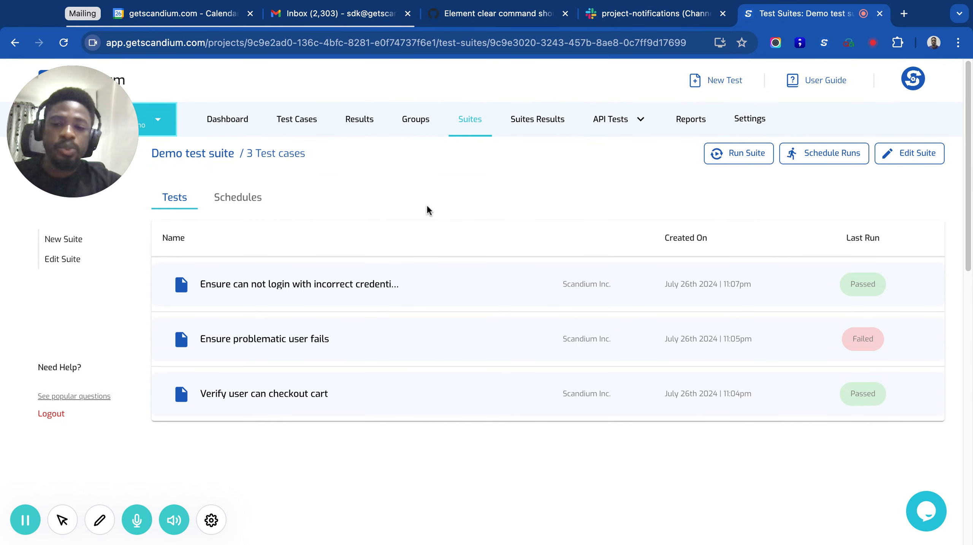
pyautogui.click(242, 197)
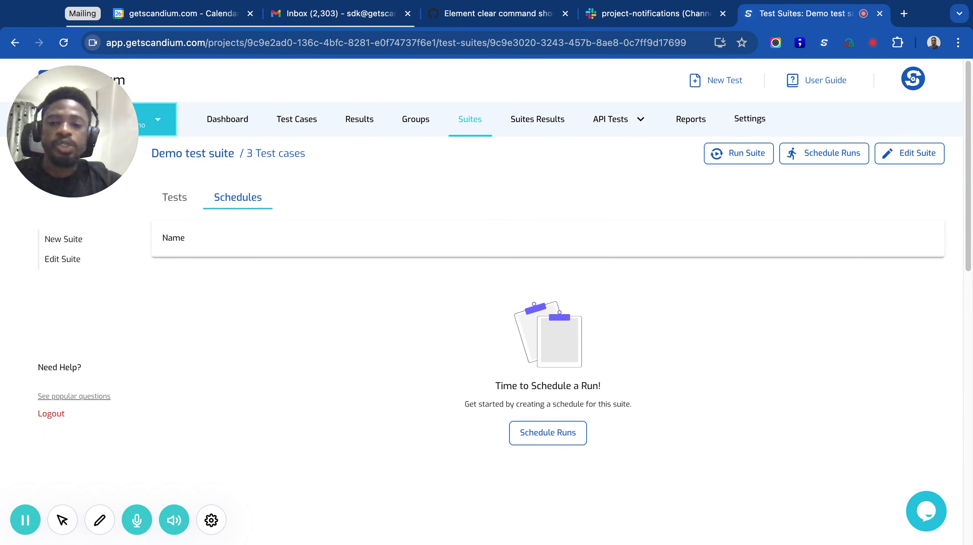
pyautogui.click(181, 199)
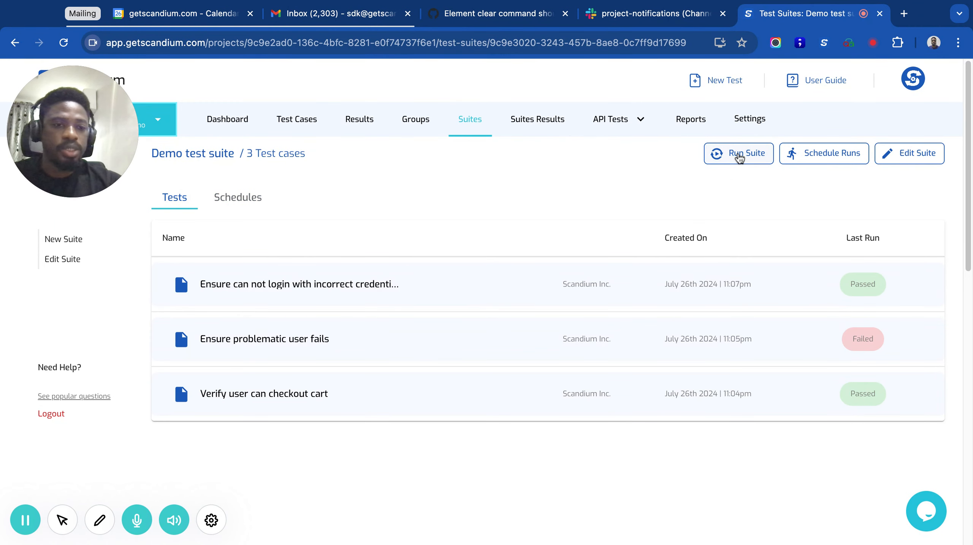
# Step: Run Demo test suite remotely with screenshots enabled and no starting URL, and open the suite results
pyautogui.click(740, 154)
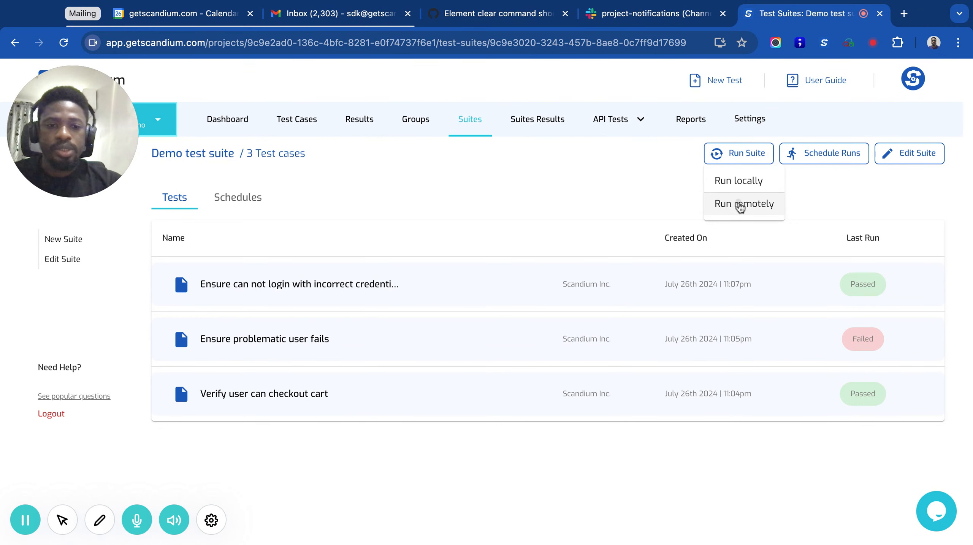
pyautogui.click(740, 205)
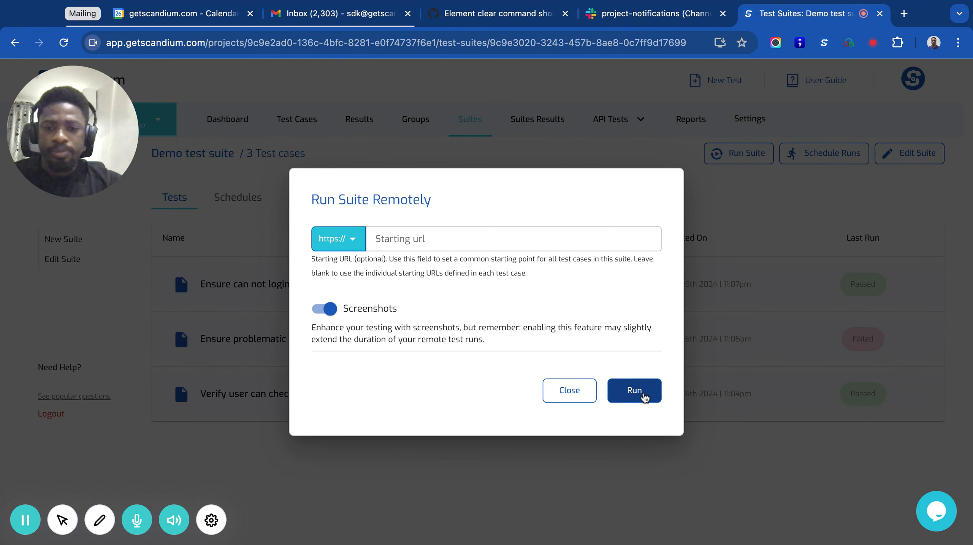
pyautogui.click(644, 396)
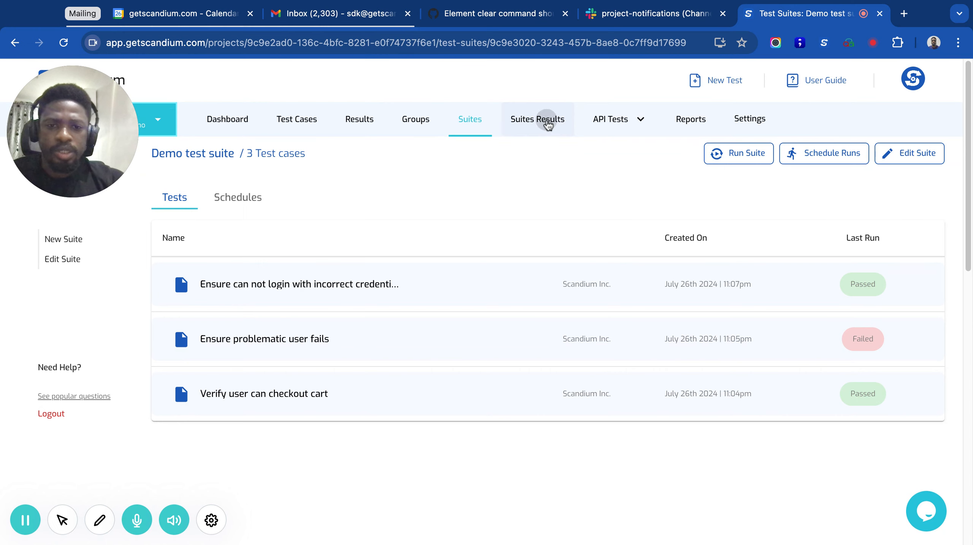
pyautogui.click(557, 124)
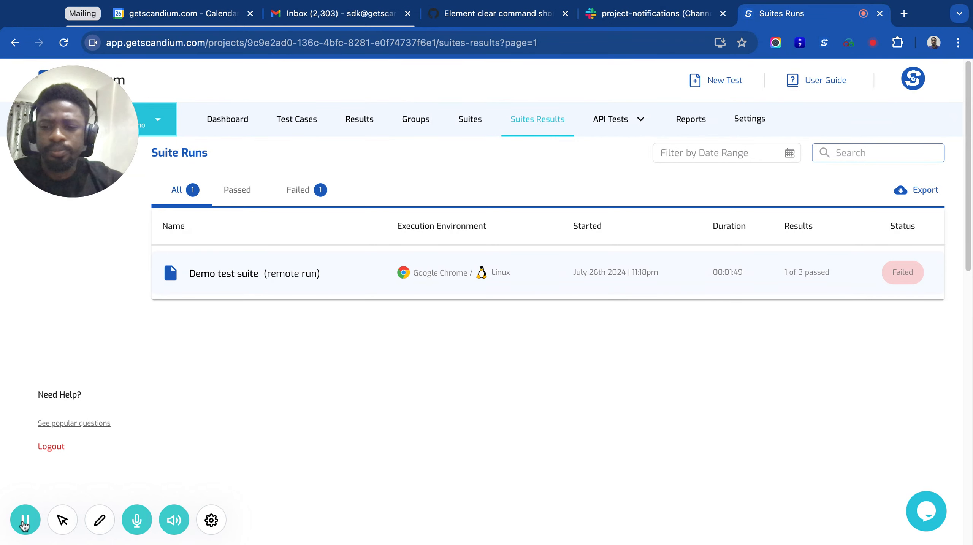
# Step: Switch to Slack, review the Demo test suite alert in project-notifications, and follow its link to the run results
pyautogui.click(644, 16)
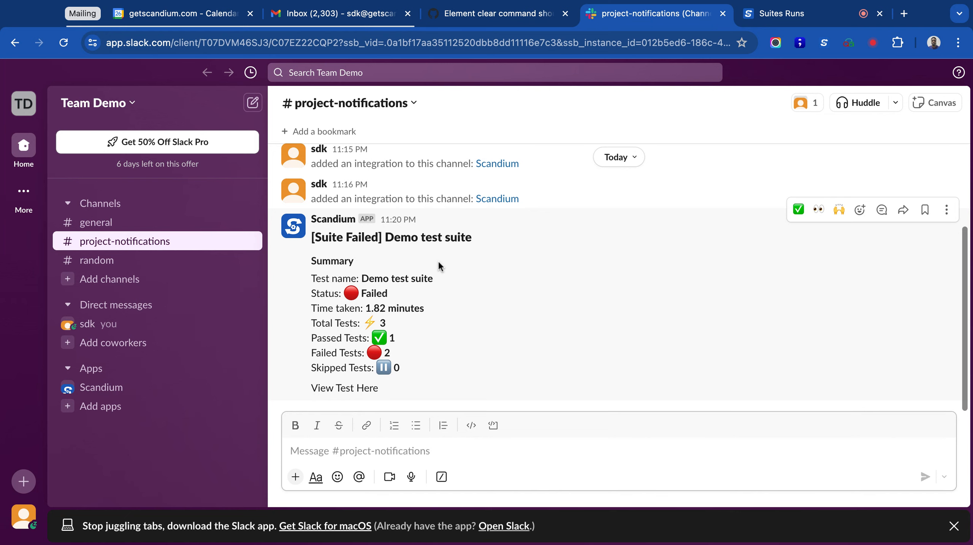
pyautogui.moveTo(390, 237); pyautogui.dragTo(473, 238)
pyautogui.click(407, 295)
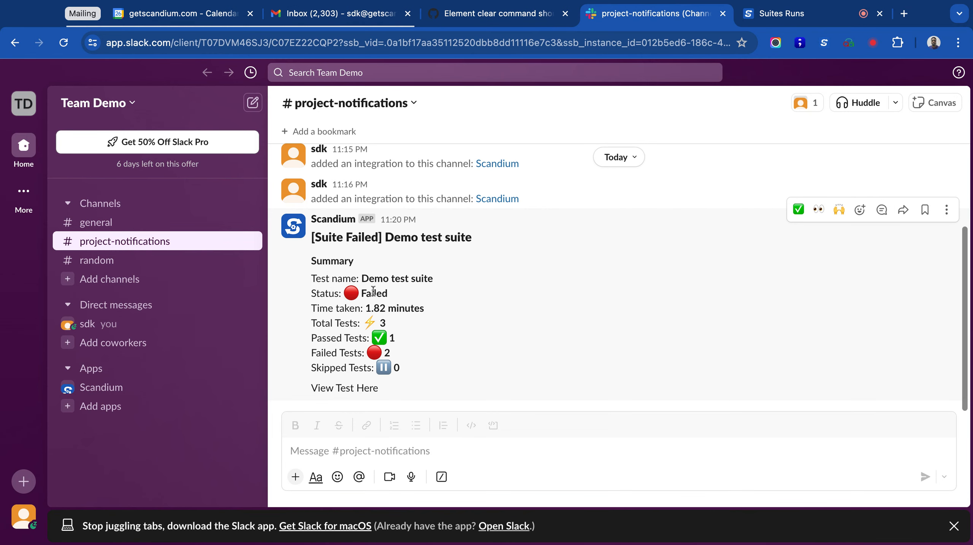
pyautogui.moveTo(390, 295); pyautogui.dragTo(367, 294)
pyautogui.click(339, 393)
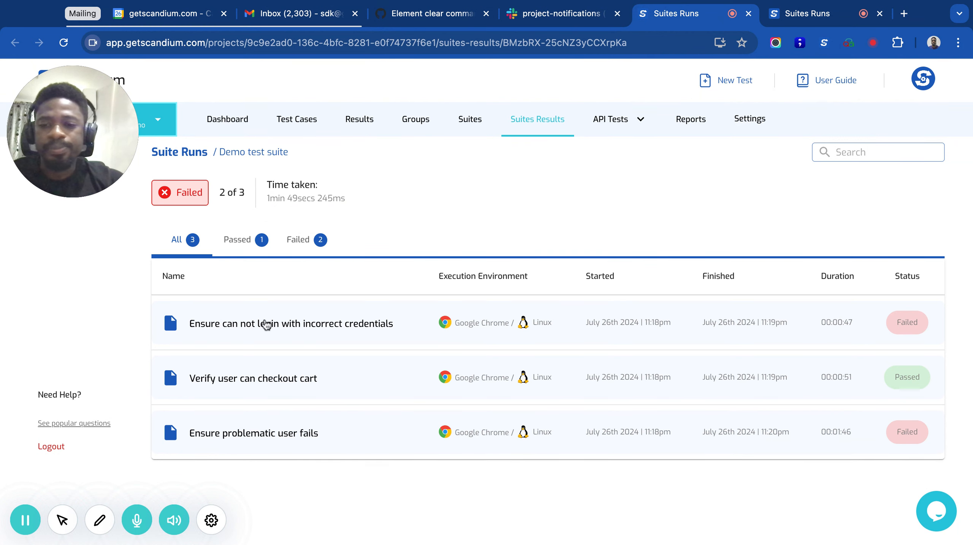
# Step: Open the incorrect credentials test run and compare the baseline and result screenshots of step 8, Click Add to cart
pyautogui.click(255, 331)
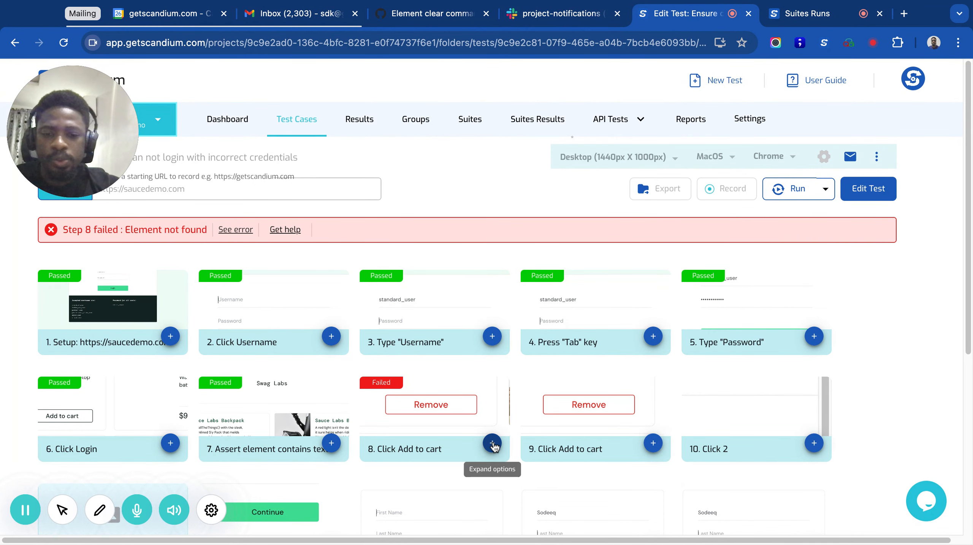
pyautogui.click(493, 443)
pyautogui.click(420, 445)
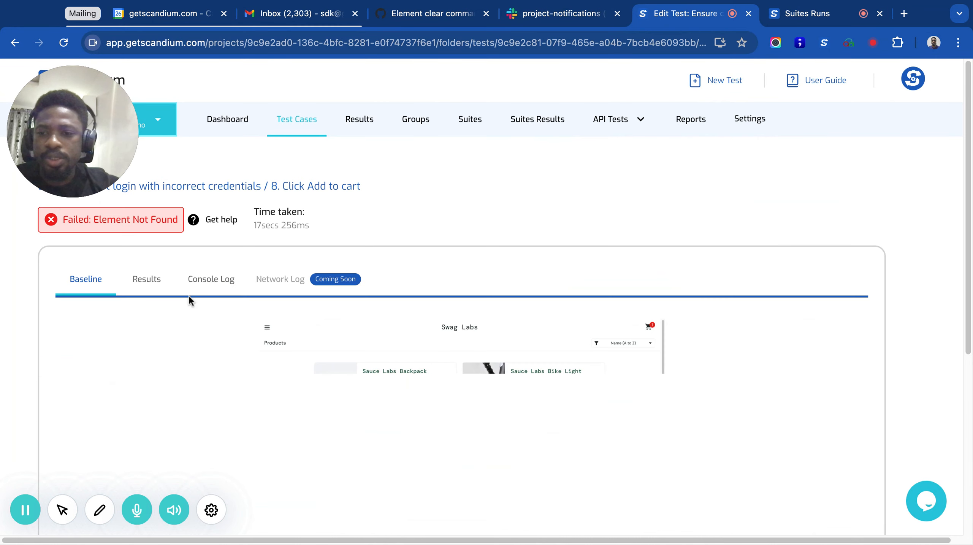
pyautogui.click(147, 279)
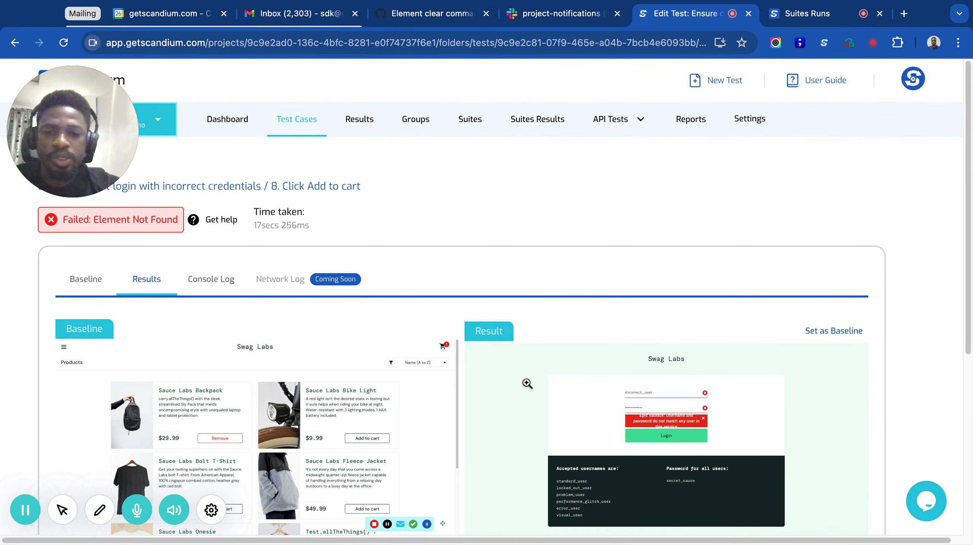
pyautogui.scroll(-2, 337, 376)
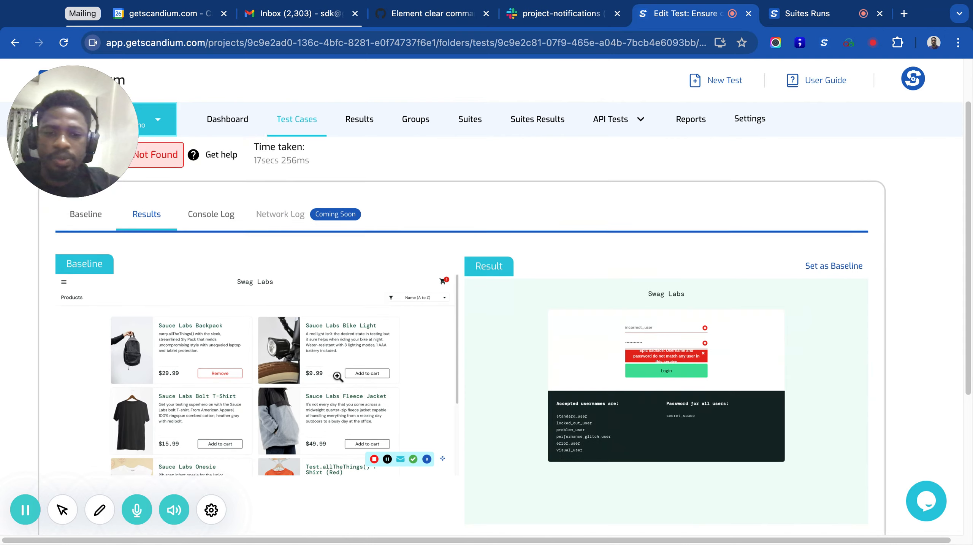
# Step: Return from the step 8 details to the Demo test suite results and open the Ensure problematic user fails run
pyautogui.scroll(2, 337, 376)
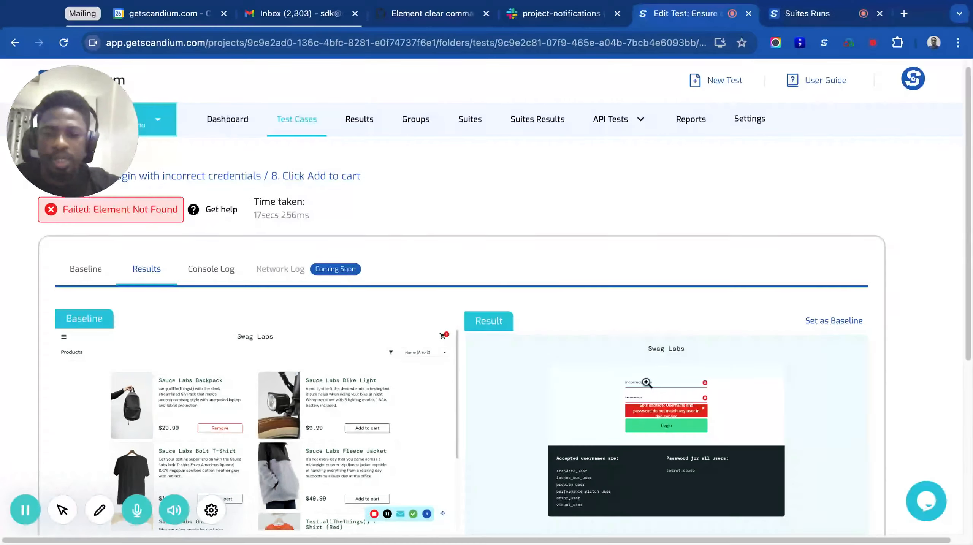
pyautogui.scroll(1, 405, 300)
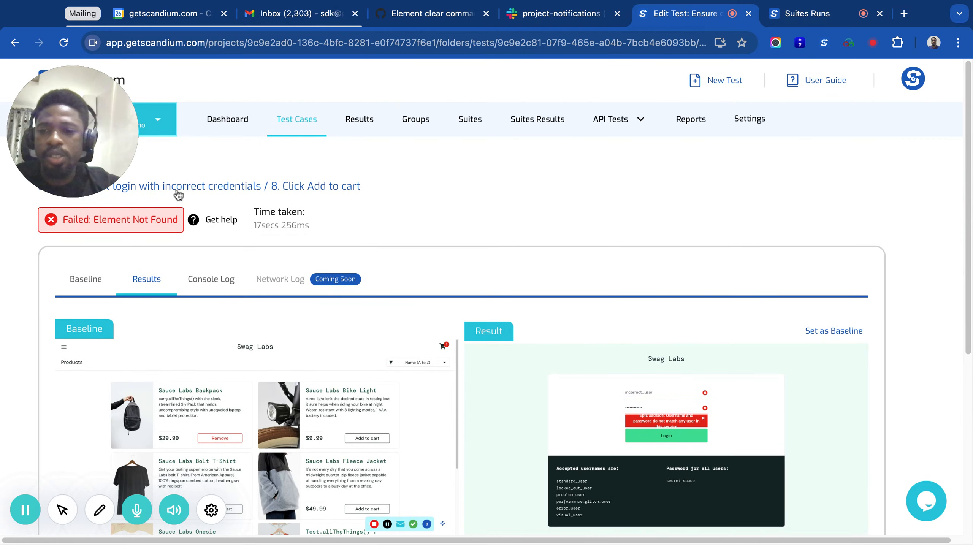
pyautogui.moveTo(26, 173); pyautogui.dragTo(88, 155)
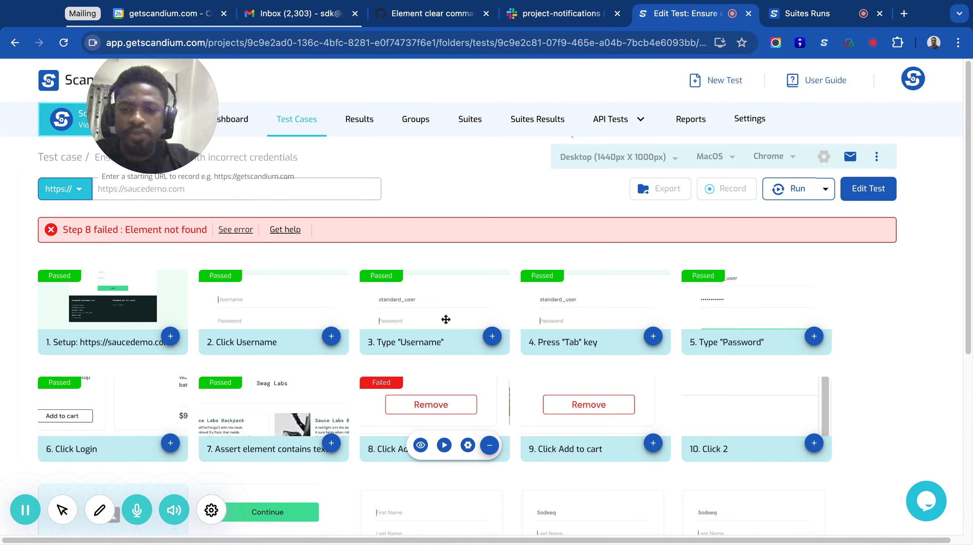
pyautogui.press('super+Left')
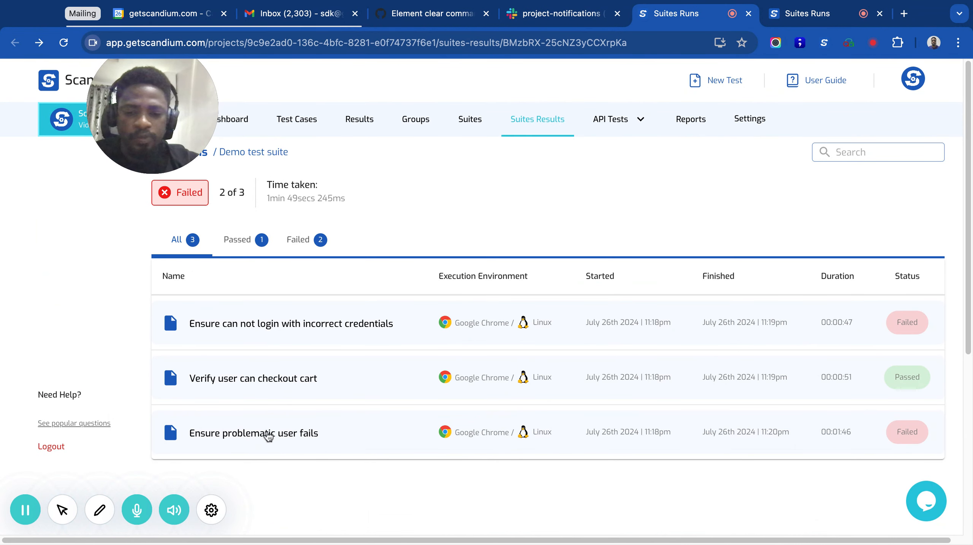
pyautogui.click(254, 440)
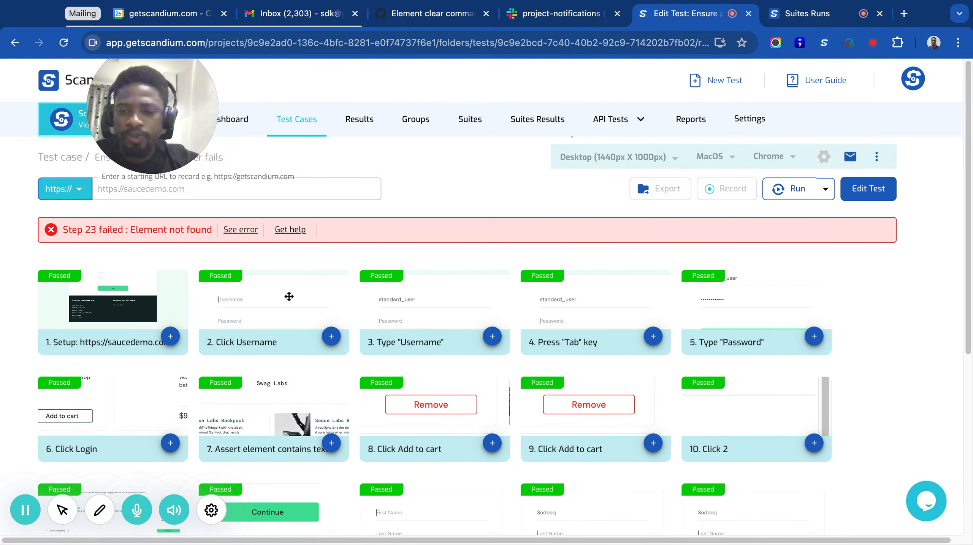
# Step: Find the failed step 23, Click Finish, in the test run and view its step details
pyautogui.scroll(-5, 415, 354)
pyautogui.scroll(-3, 415, 353)
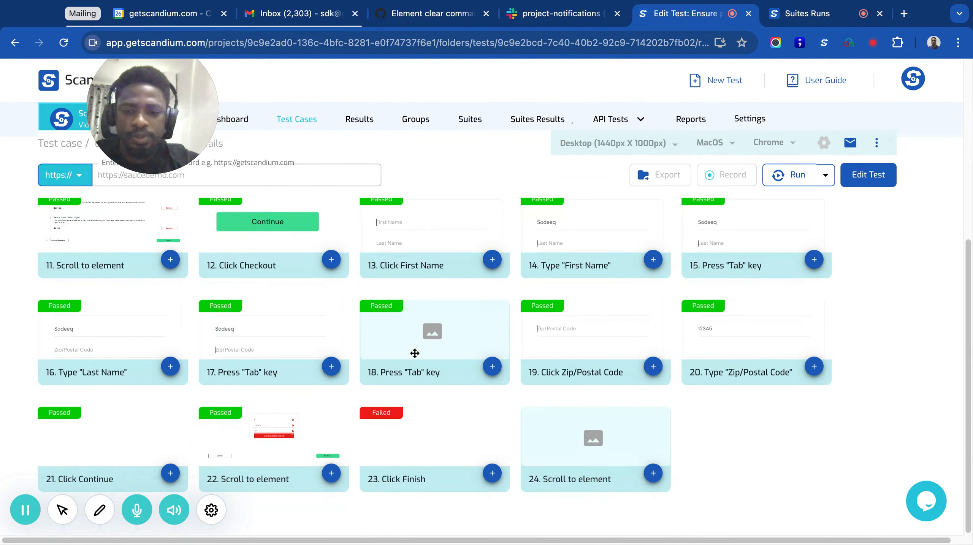
pyautogui.click(491, 480)
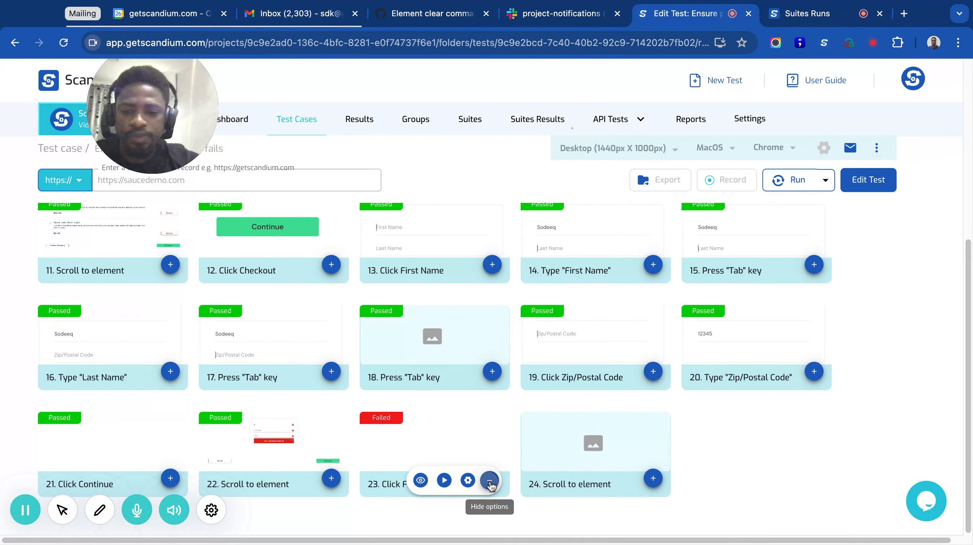
pyautogui.click(420, 480)
pyautogui.scroll(6, 318, 272)
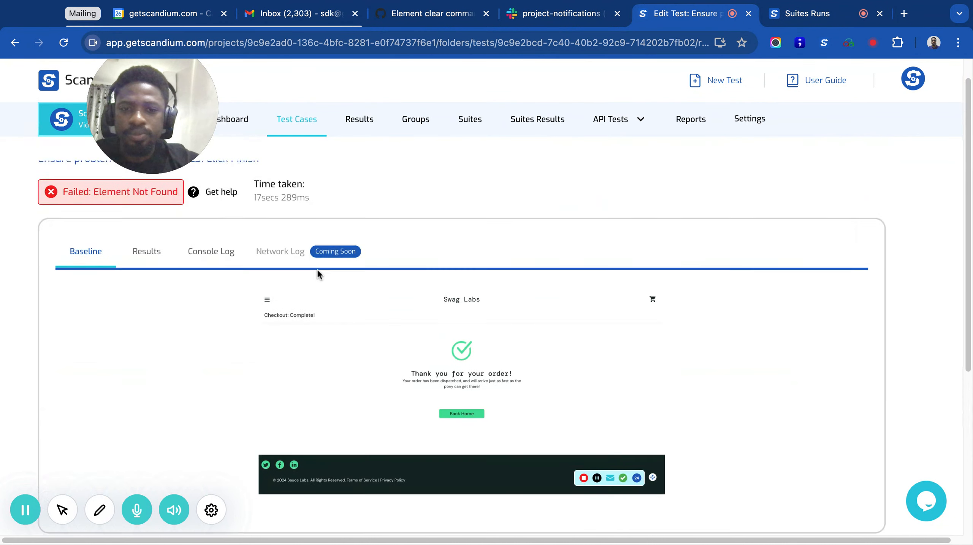
# Step: Compare the baseline and result screenshots of step 23, Click Finish
pyautogui.click(145, 281)
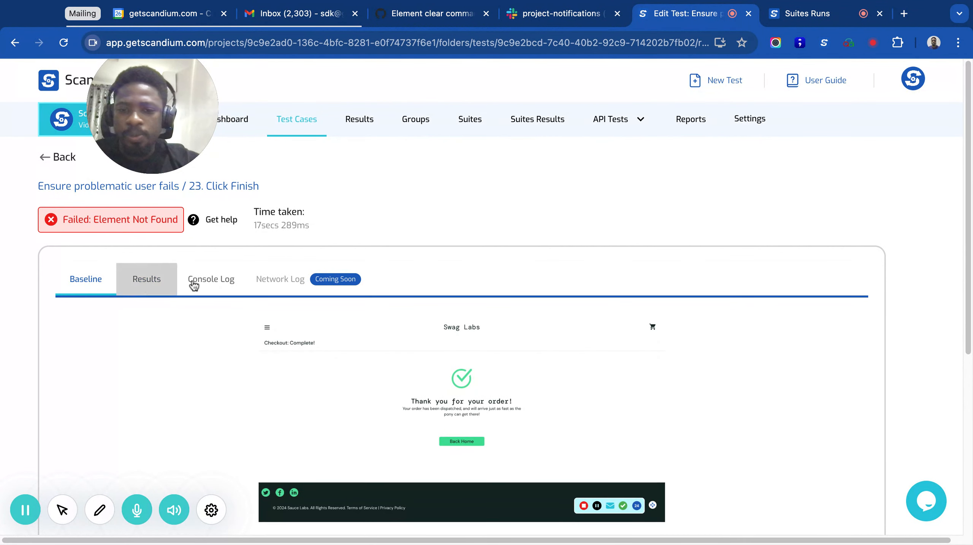
pyautogui.scroll(-3, 532, 344)
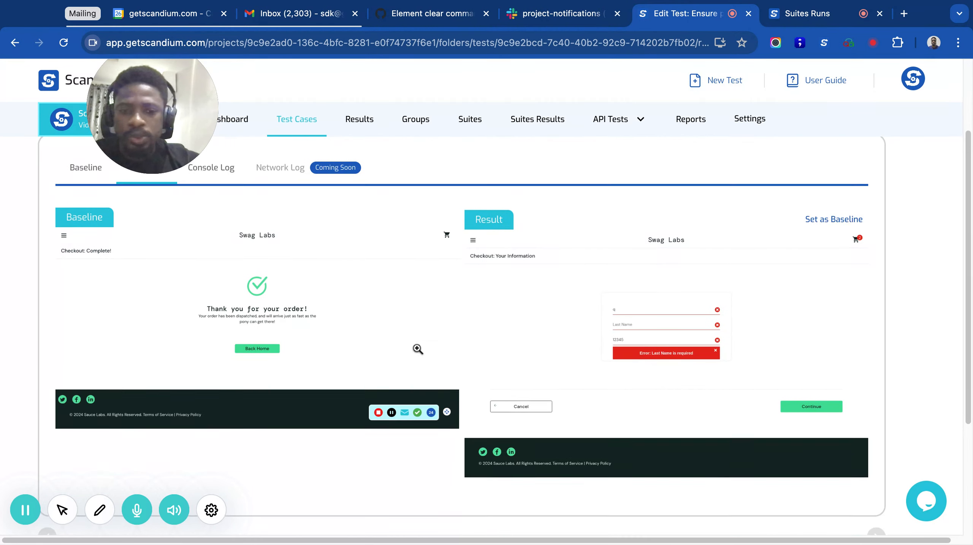
pyautogui.scroll(2, 418, 348)
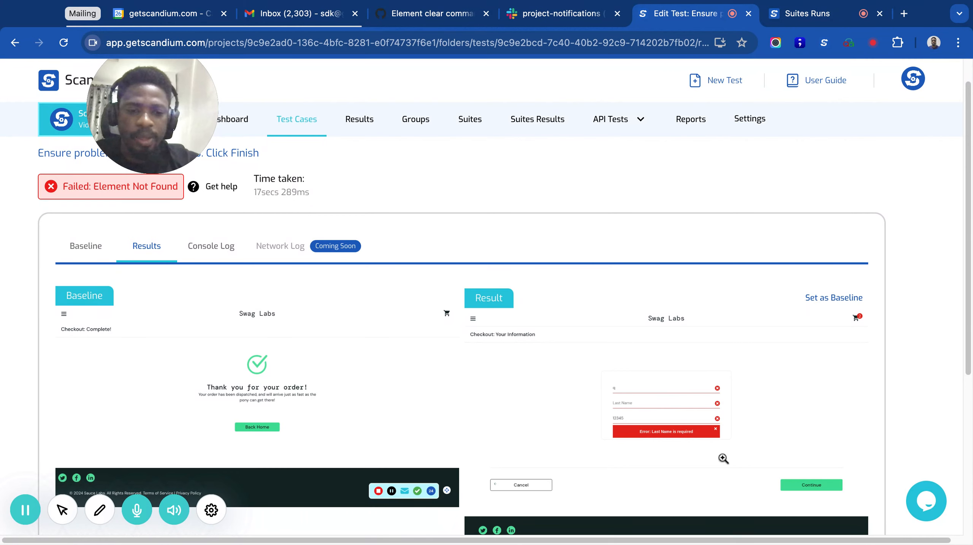
pyautogui.scroll(-2, 803, 468)
pyautogui.scroll(3, 804, 468)
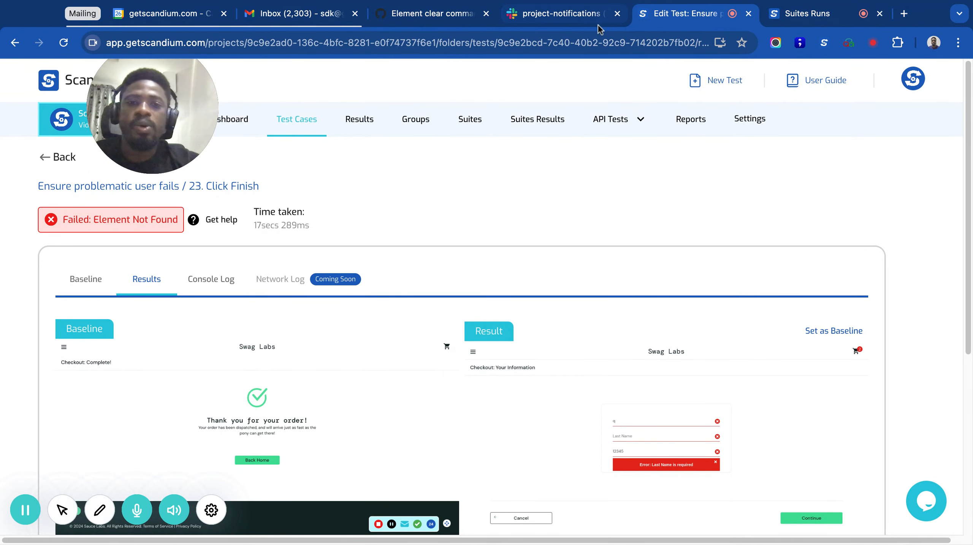
# Step: Switch to Slack, review the Demo test suite alert in project-notifications again, and return to the Scandium step details
pyautogui.click(561, 14)
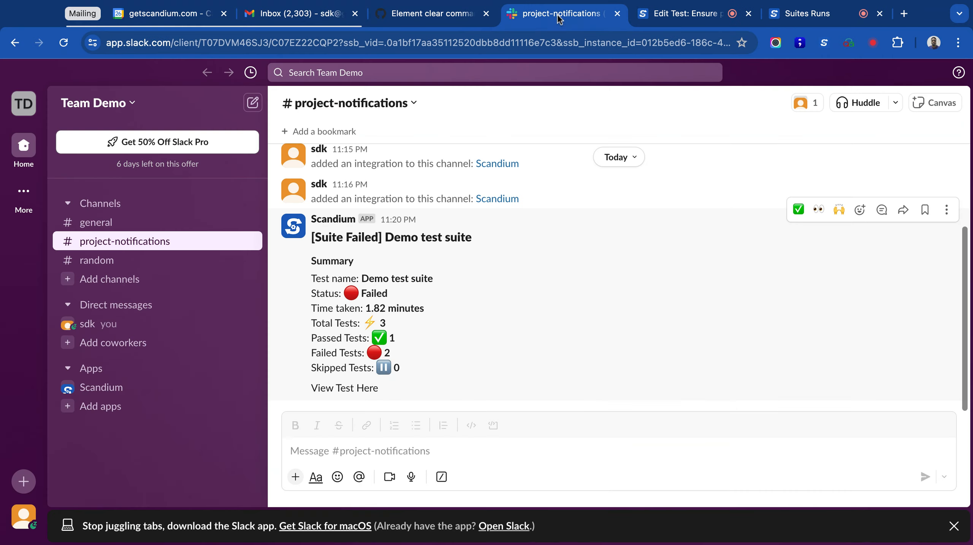
pyautogui.scroll(2, 387, 301)
pyautogui.scroll(-2, 381, 305)
pyautogui.click(690, 14)
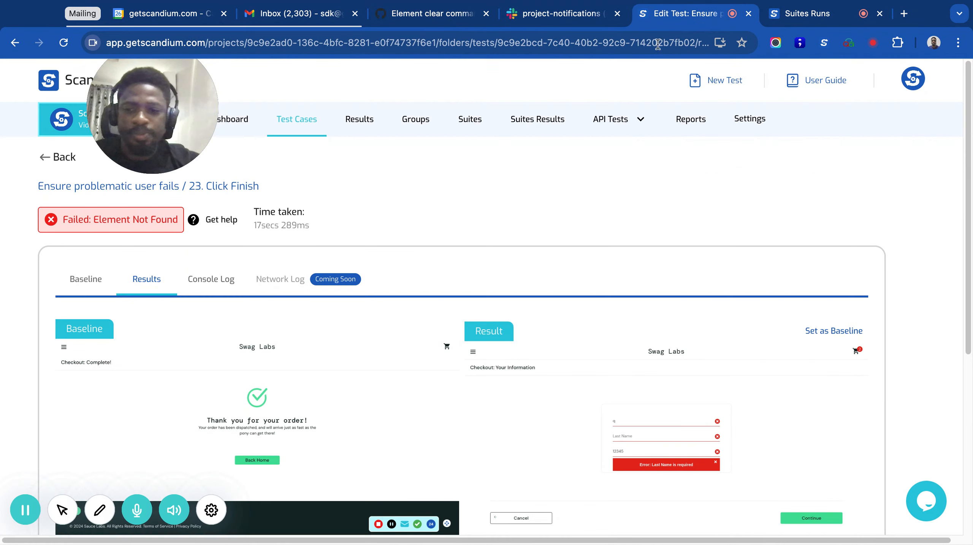